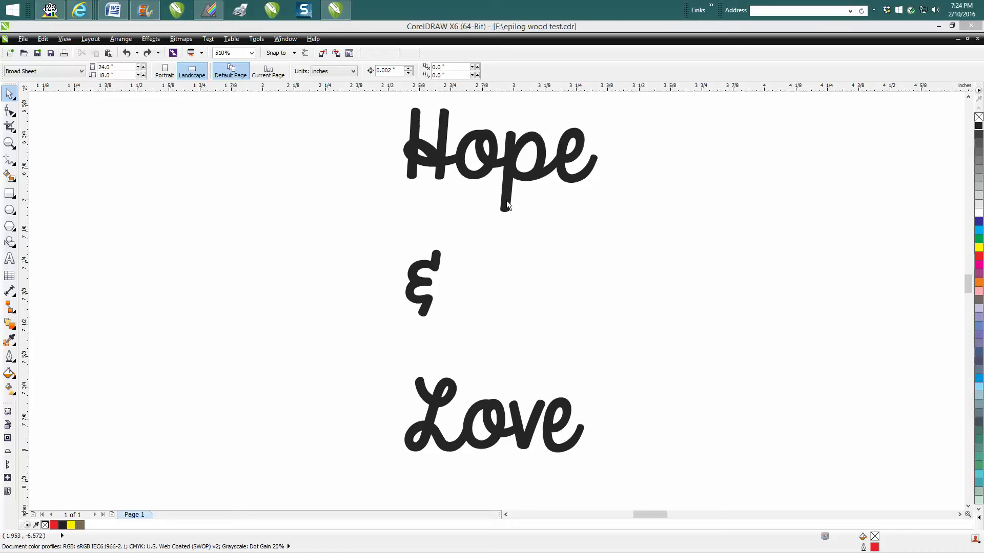
- Compare the ampersand with the Hope text, then set the ampersand's font to Pacifico
left_click(436, 264)
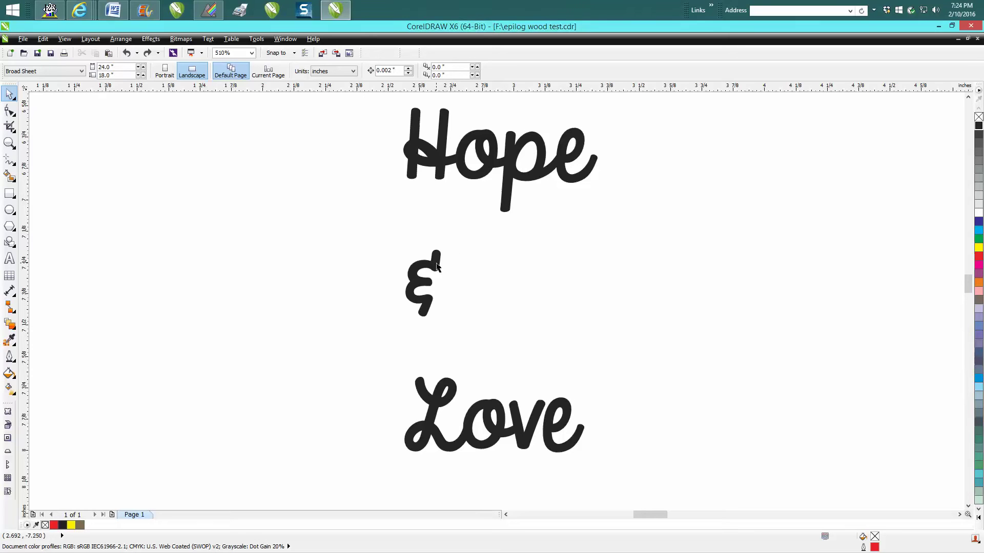
left_click(441, 260)
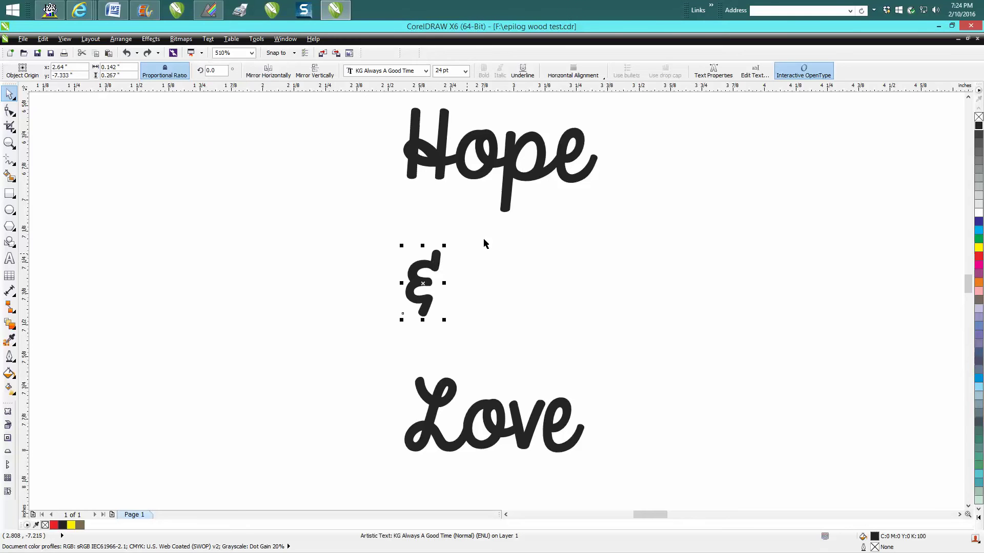
left_click(510, 194)
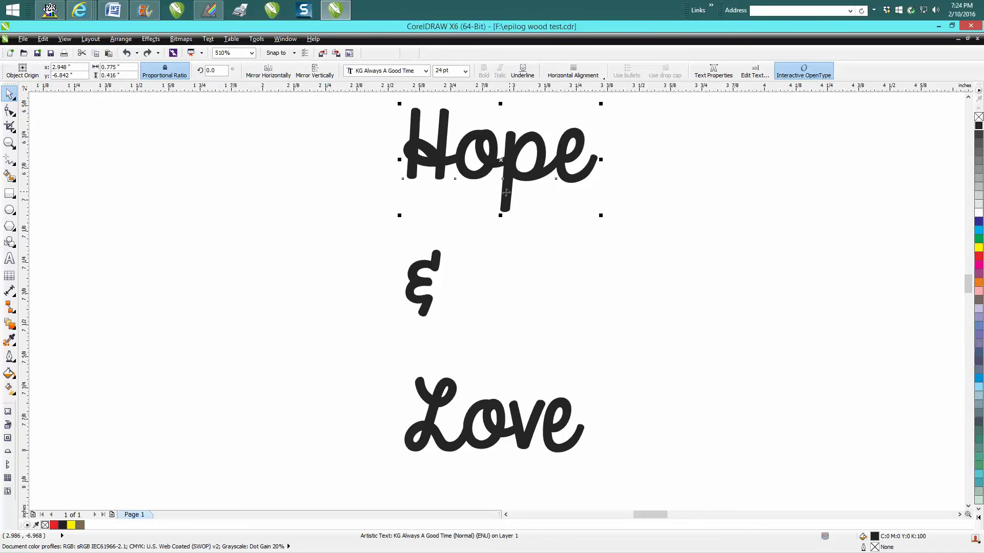
left_click(438, 271)
left_click(510, 196)
left_click(440, 264)
left_click(425, 71)
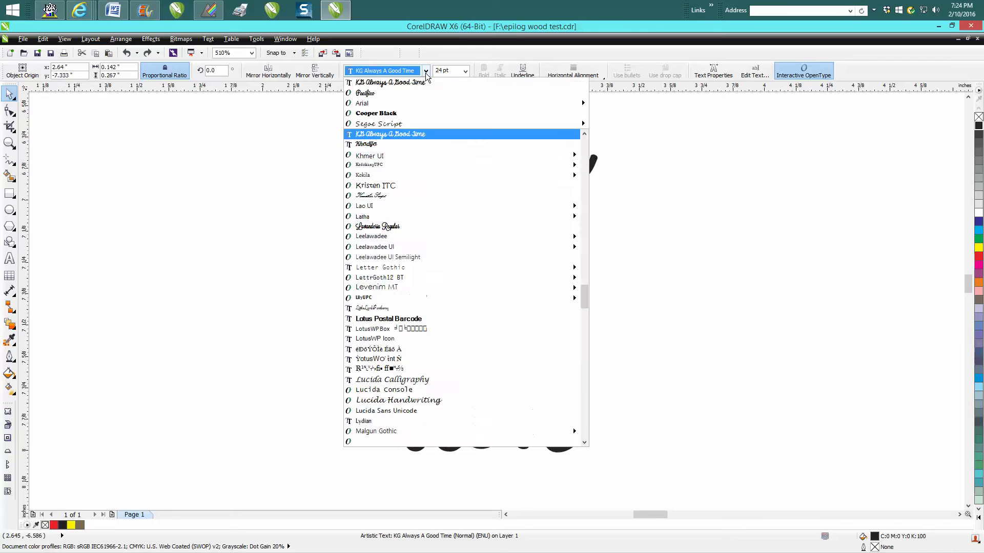
left_click(380, 94)
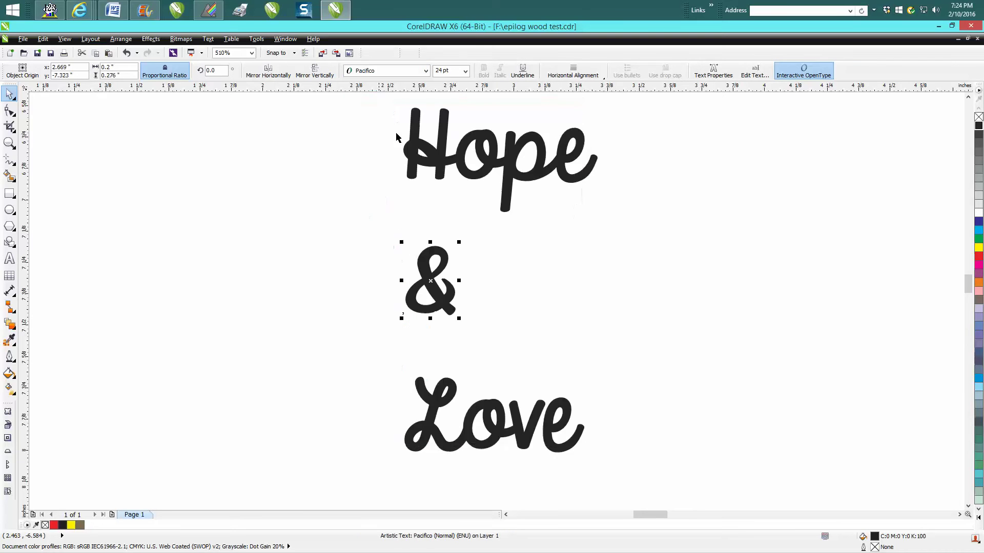
left_click(415, 173)
- Break the Hope and Love text objects apart into separate letters
left_click(121, 39)
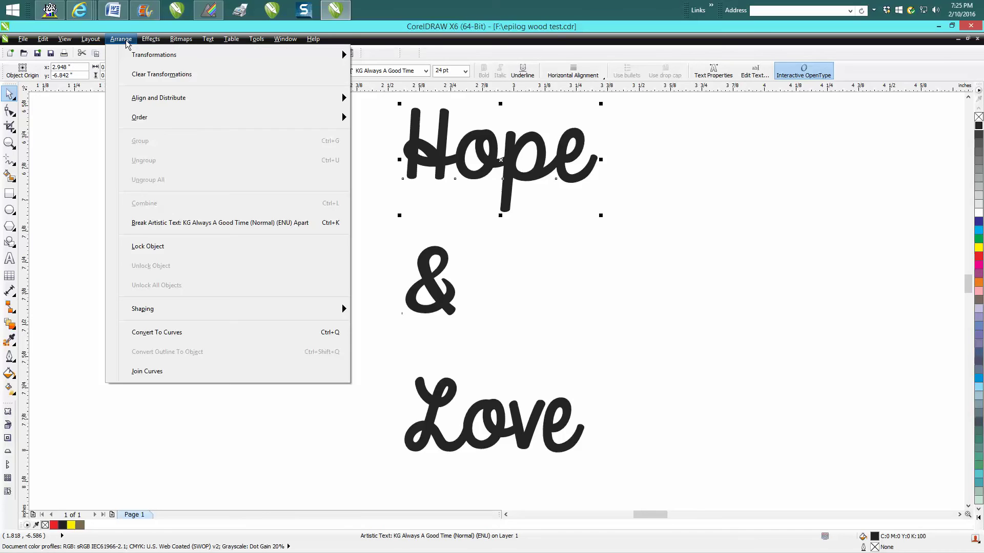
left_click(191, 225)
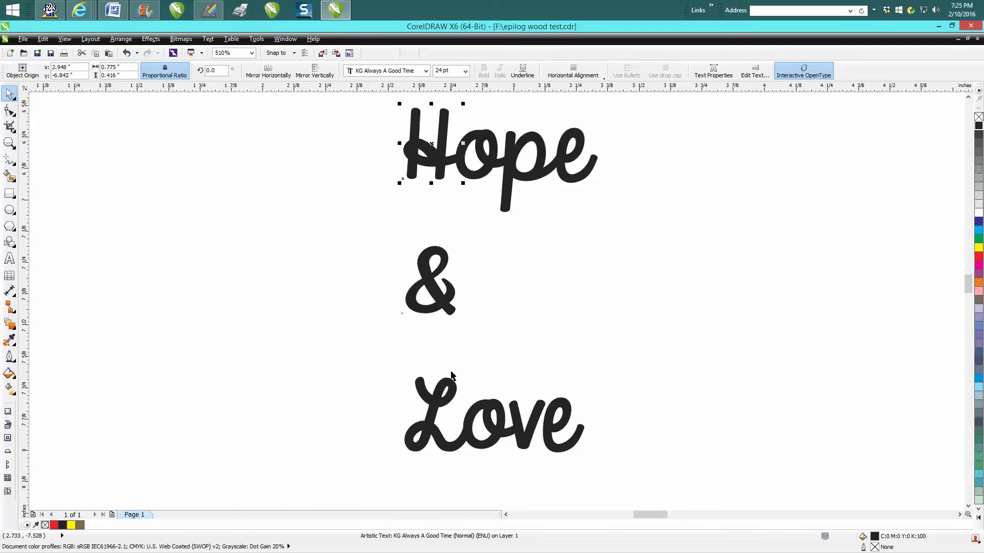
left_click(450, 395)
left_click(121, 39)
left_click(184, 223)
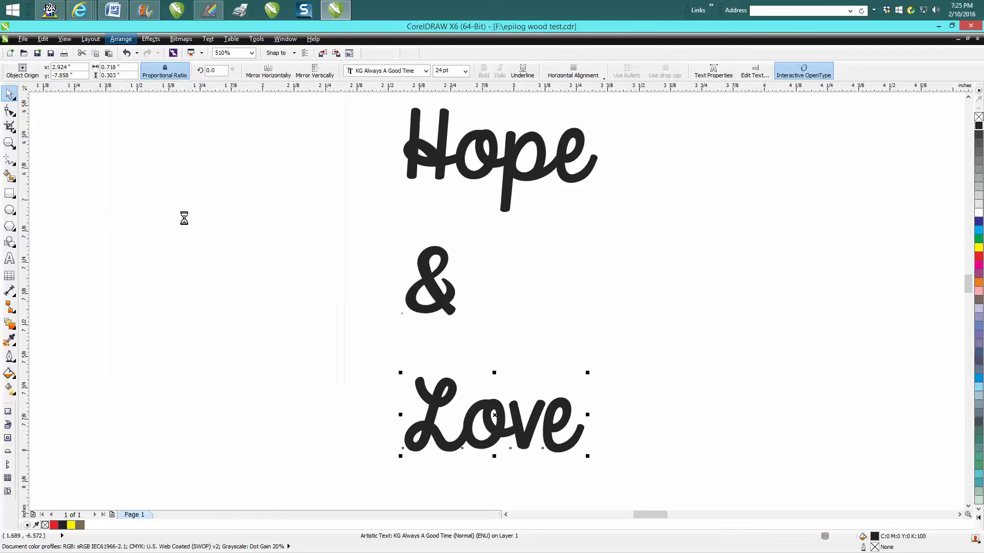
- Remove the fill from all the lettering and give it red hairline outlines
left_click_drag(381, 99, 651, 476)
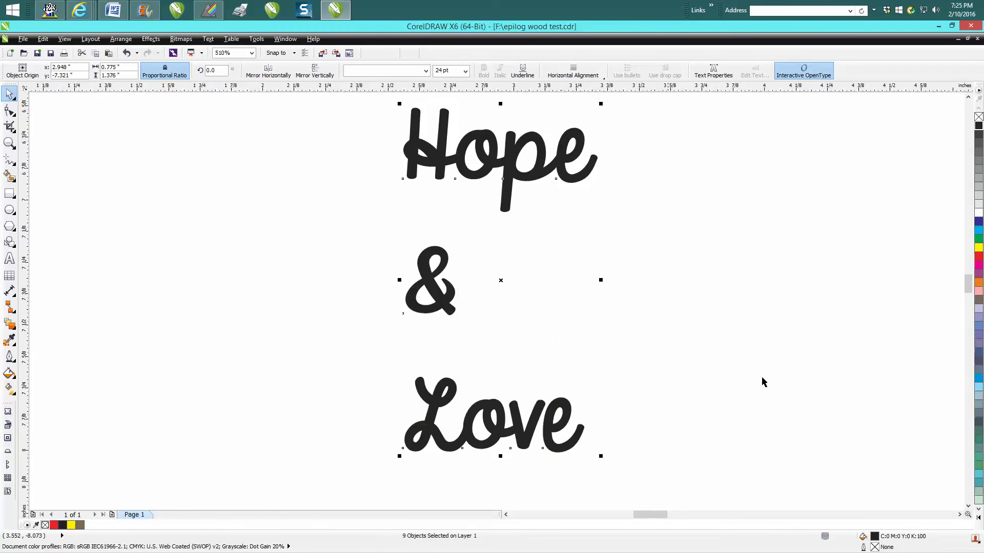
left_click(978, 118)
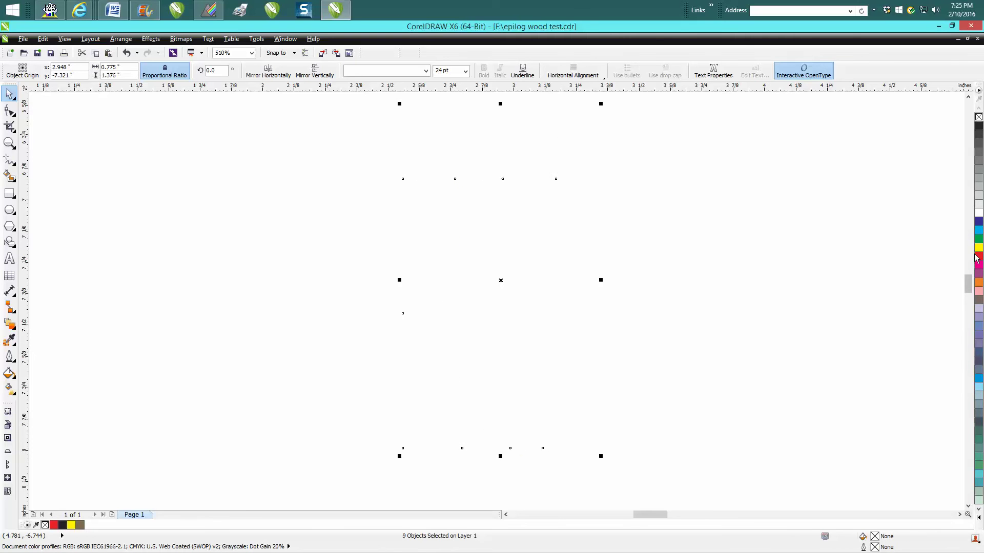
right_click(978, 257)
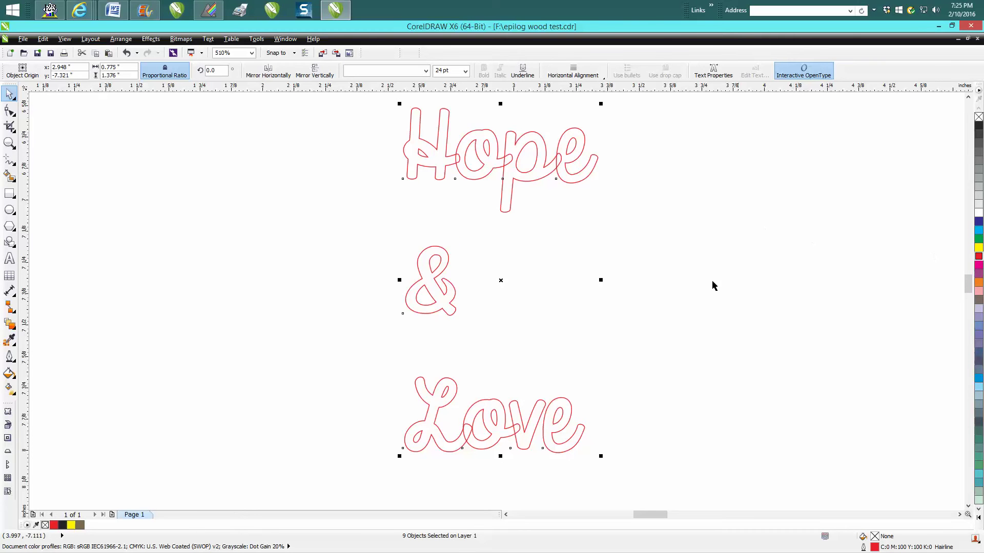
left_click(455, 255)
left_click(445, 262)
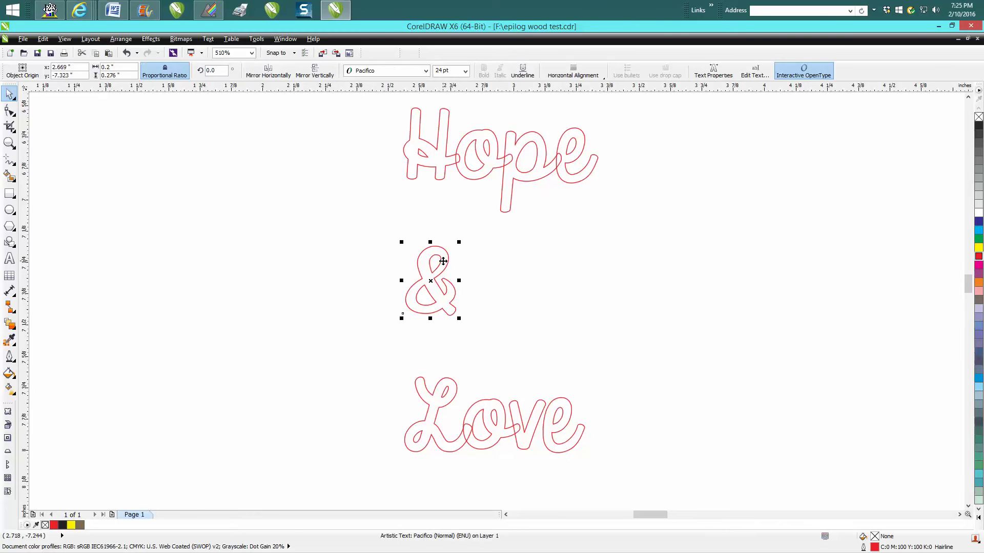
- Convert the ampersand and all the letters to curves, then break the ampersand curve apart
left_click(121, 40)
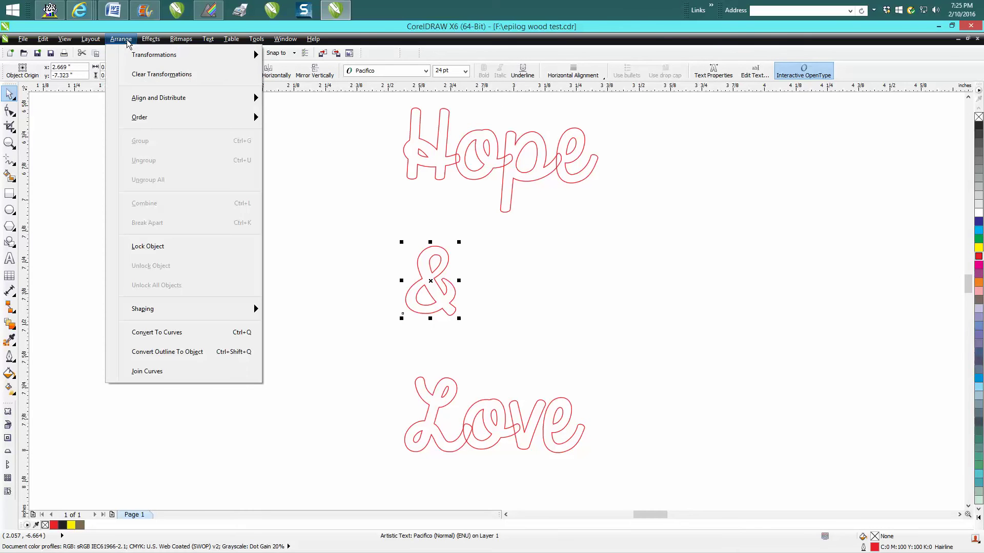
left_click(174, 332)
left_click_drag(392, 100, 663, 466)
left_click(121, 40)
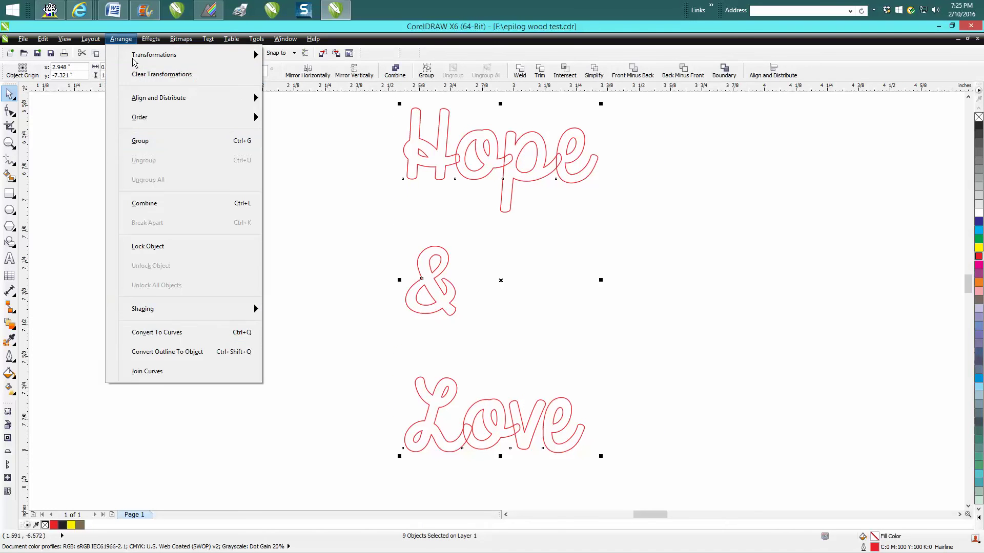
left_click(178, 332)
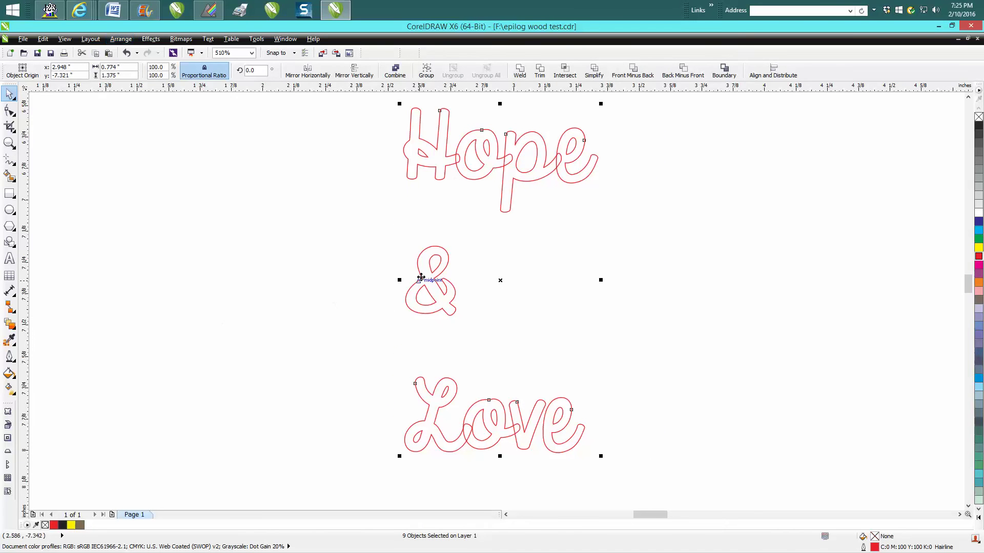
left_click(466, 249)
left_click(440, 257)
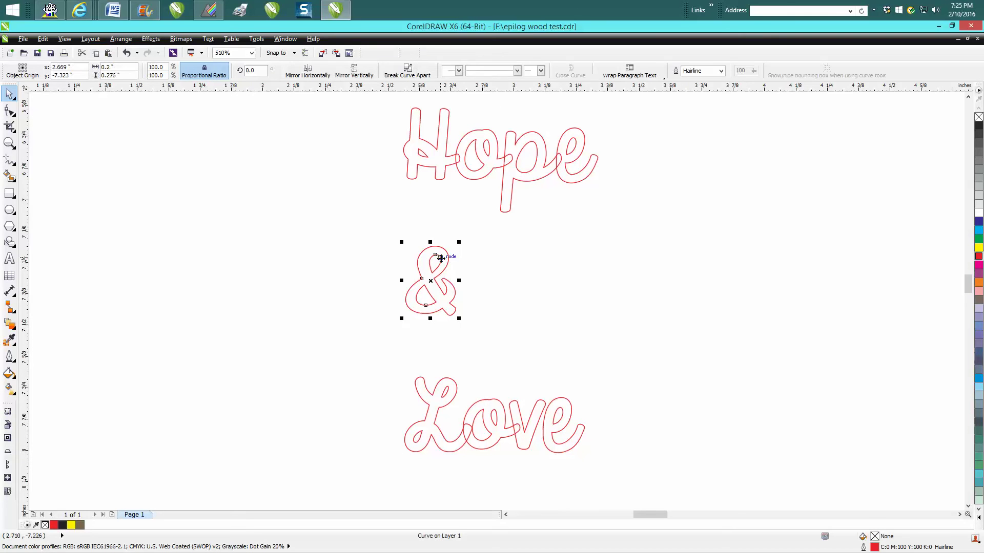
left_click(121, 39)
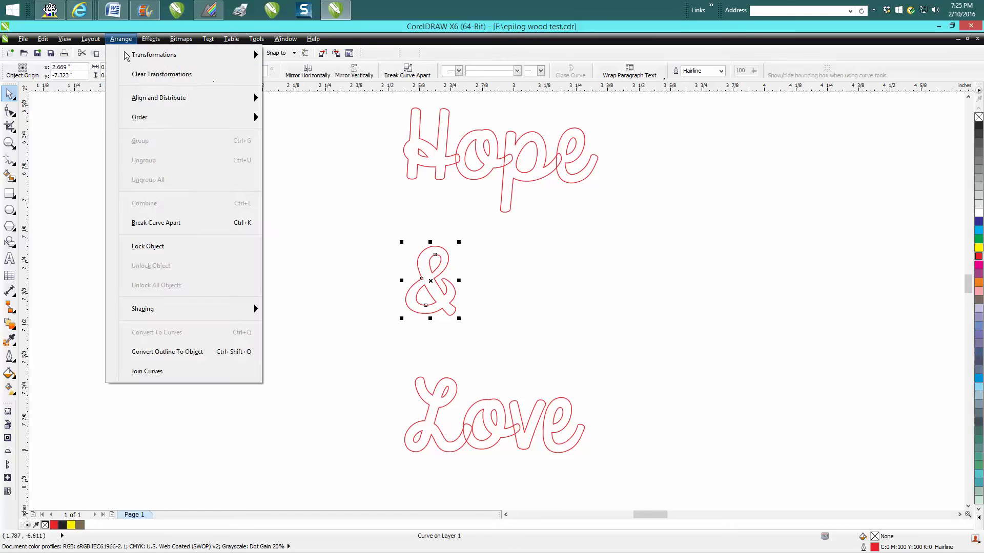
left_click(163, 222)
- Try selecting the Hope curves, closing the Arrange menu without applying any change
left_click(445, 160)
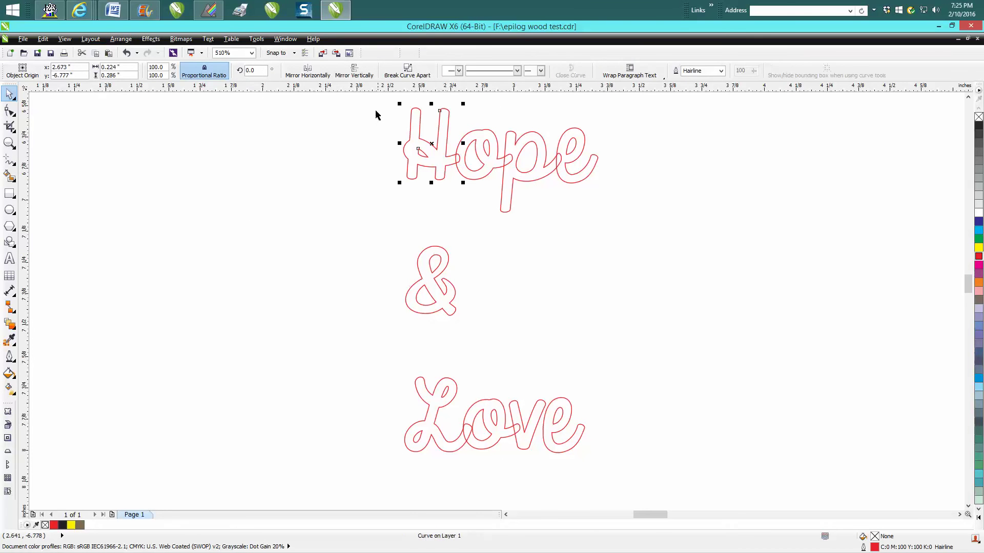
left_click_drag(380, 100, 642, 226)
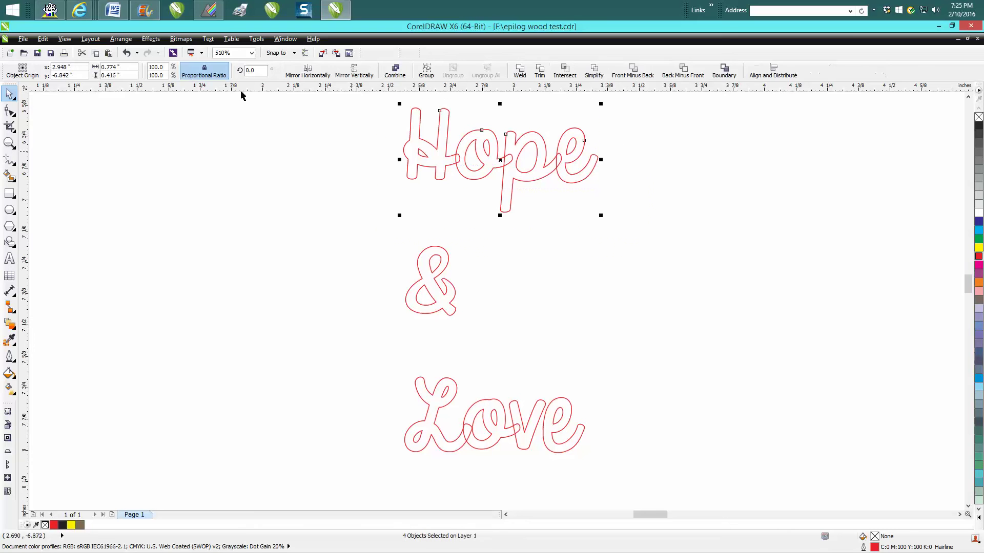
left_click(121, 39)
left_click(290, 229)
left_click(414, 162)
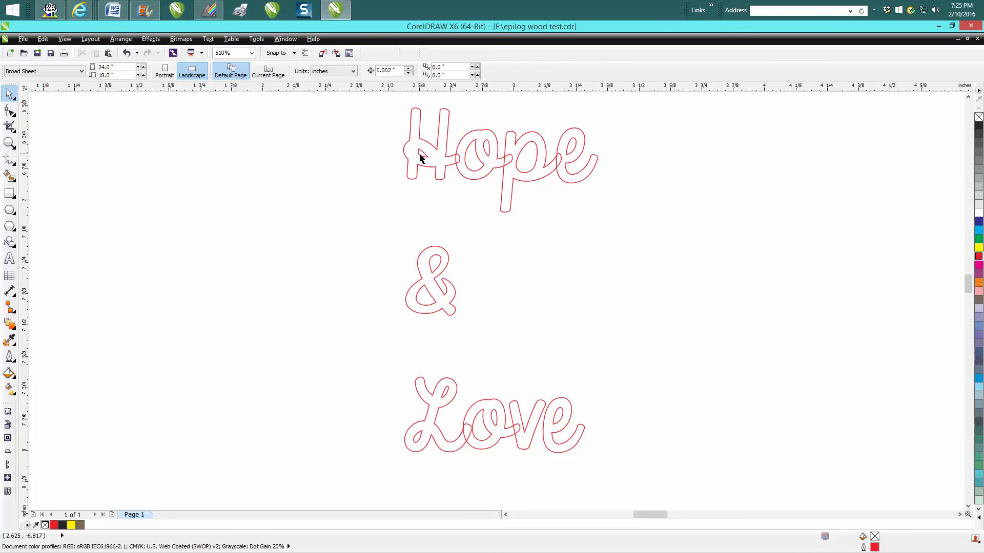
left_click(419, 158)
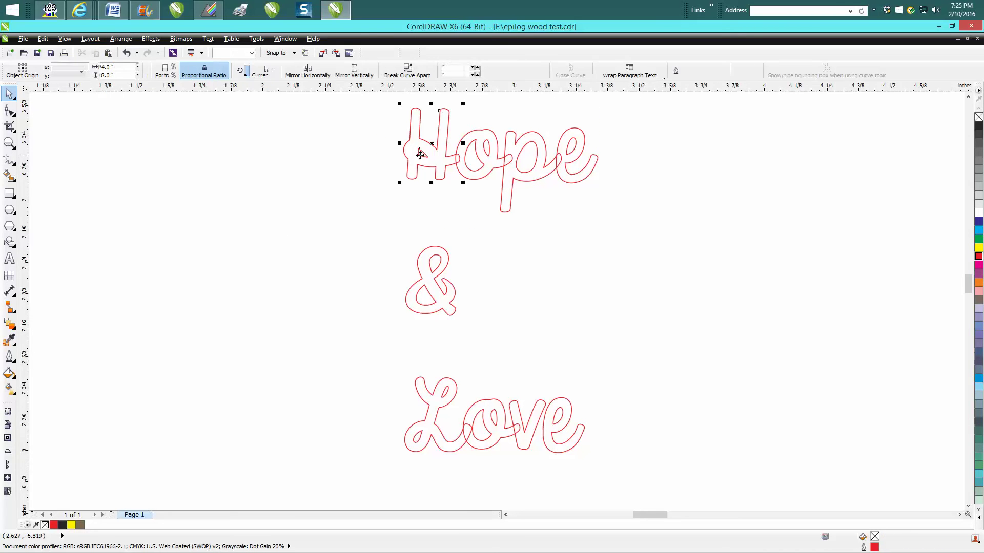
left_click(121, 40)
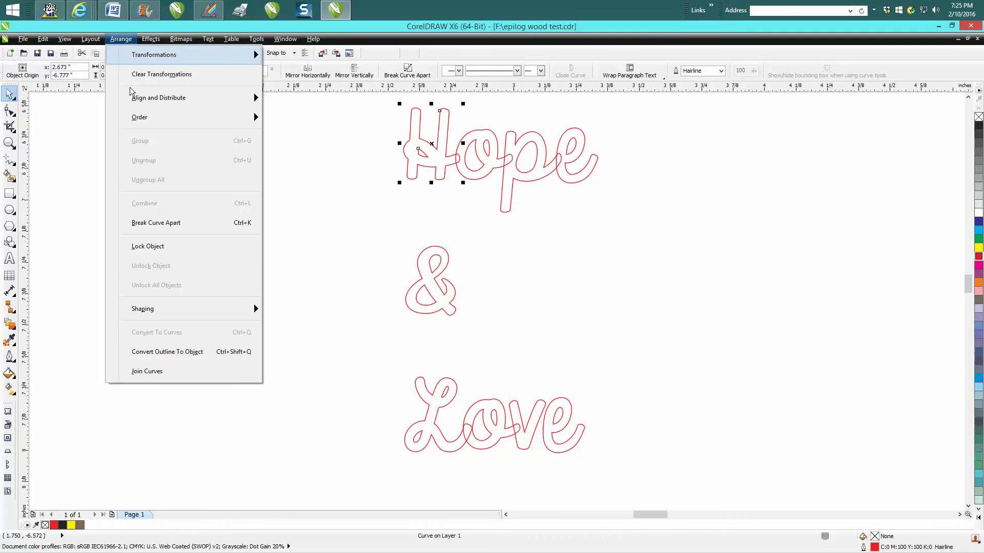
left_click(336, 154)
left_click_drag(384, 100, 651, 237)
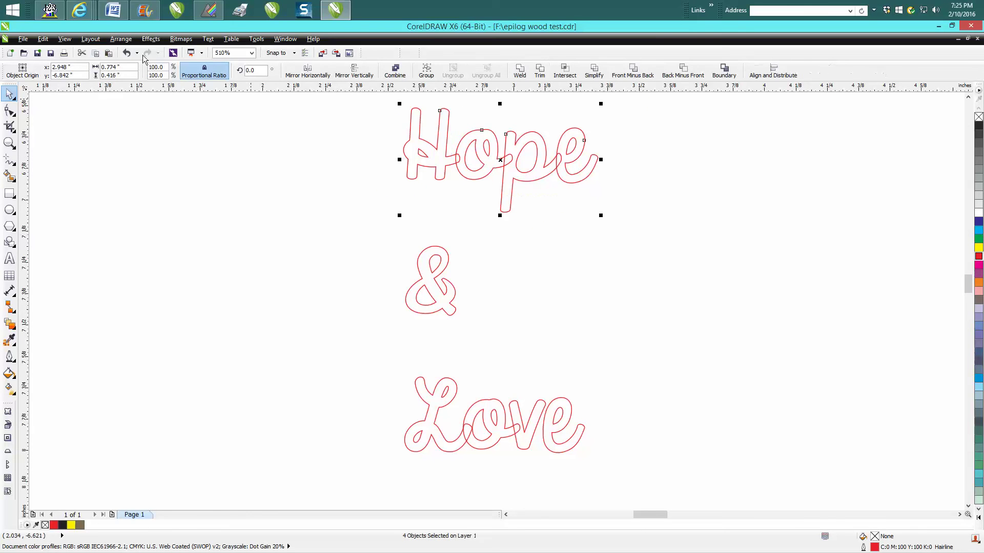
left_click(121, 39)
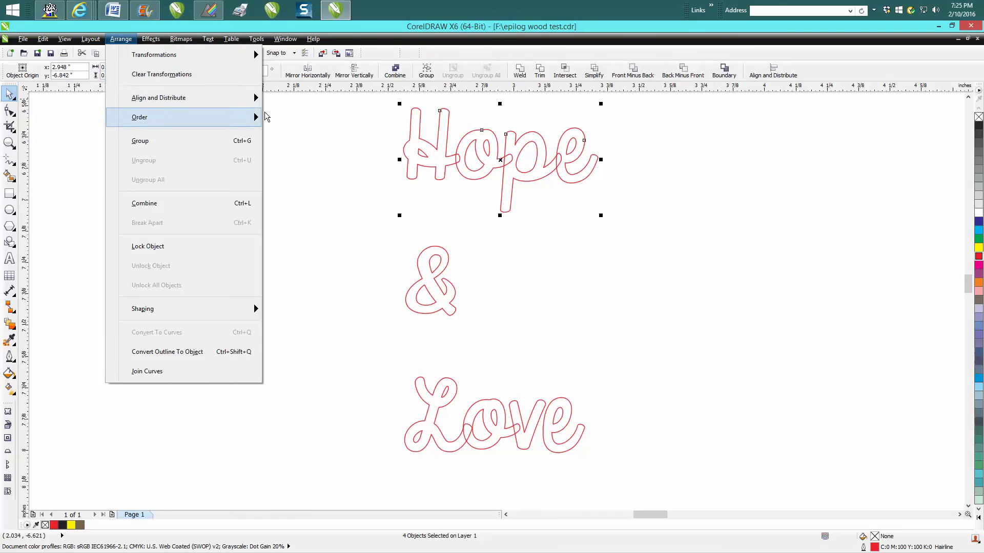
left_click(400, 129)
left_click(407, 161)
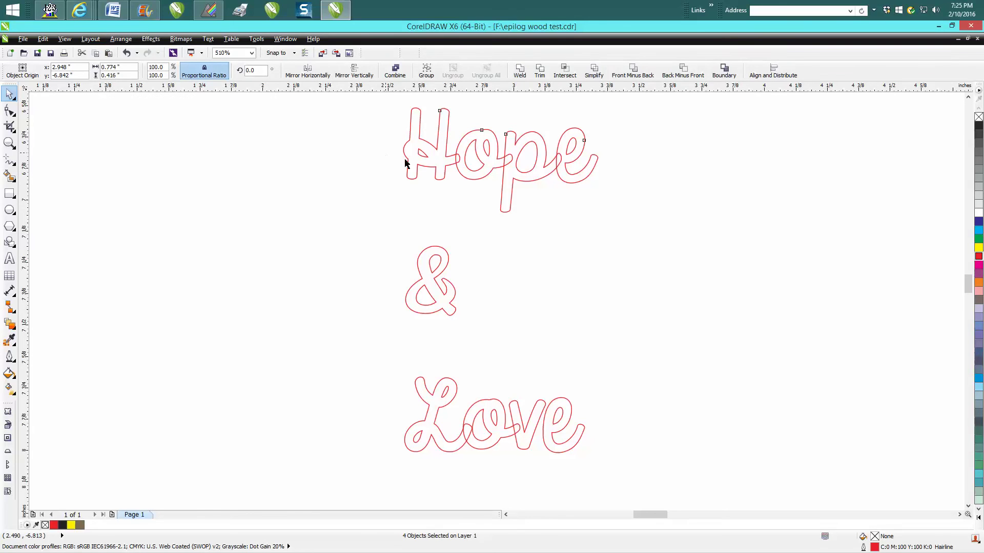
- Break the H, o, p and e of Hope apart into separate curves
left_click(419, 162)
left_click(121, 40)
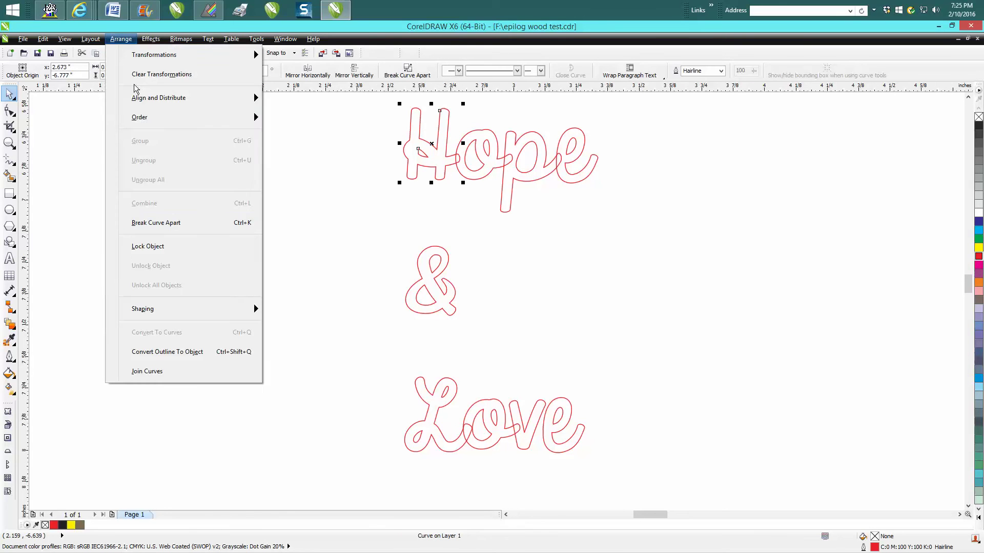
left_click(143, 222)
left_click(461, 151)
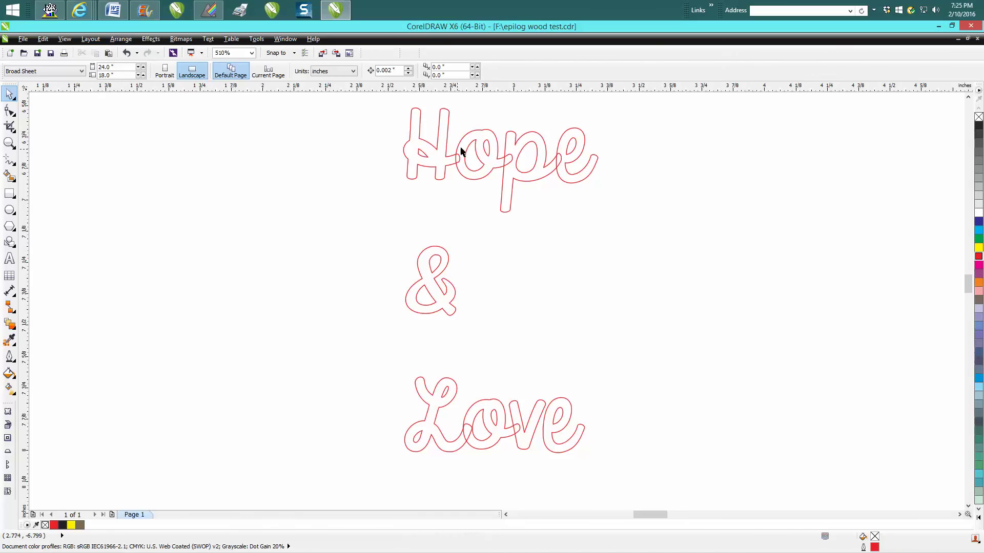
left_click(466, 152)
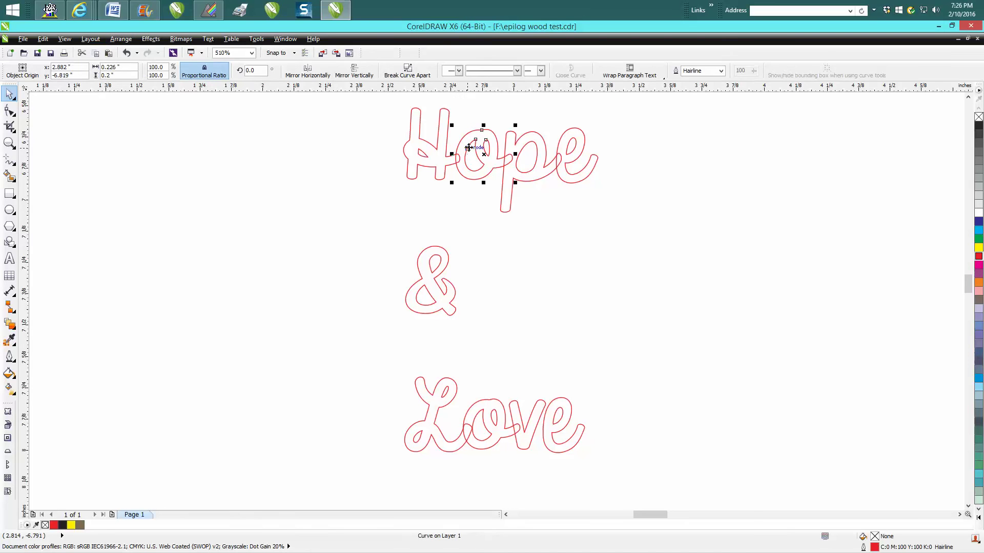
left_click(121, 39)
left_click(152, 222)
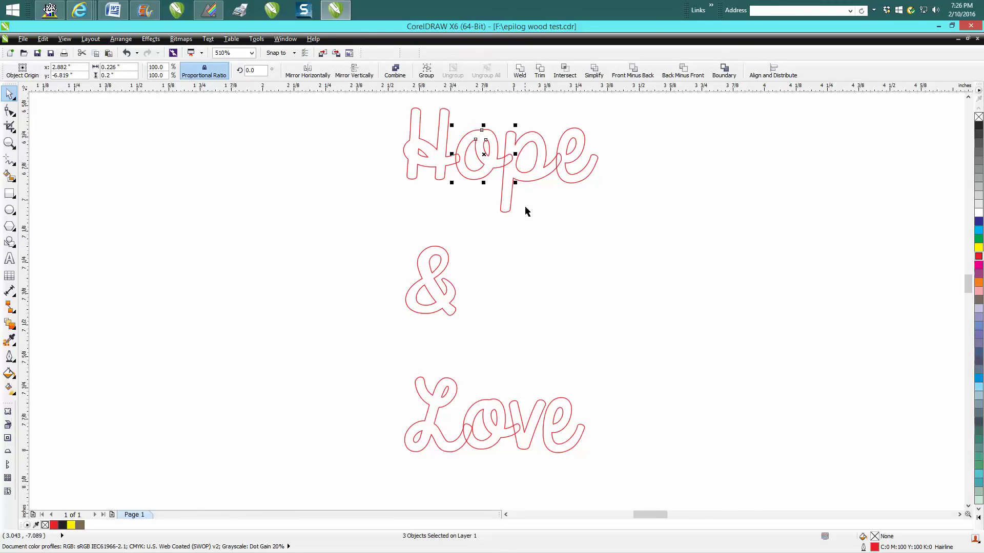
left_click(530, 186)
left_click(528, 161)
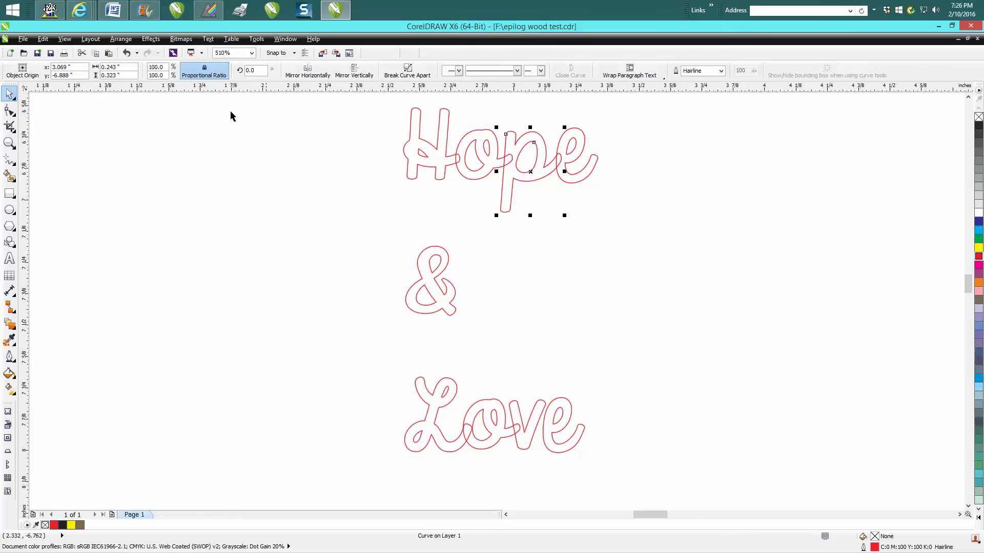
left_click(132, 40)
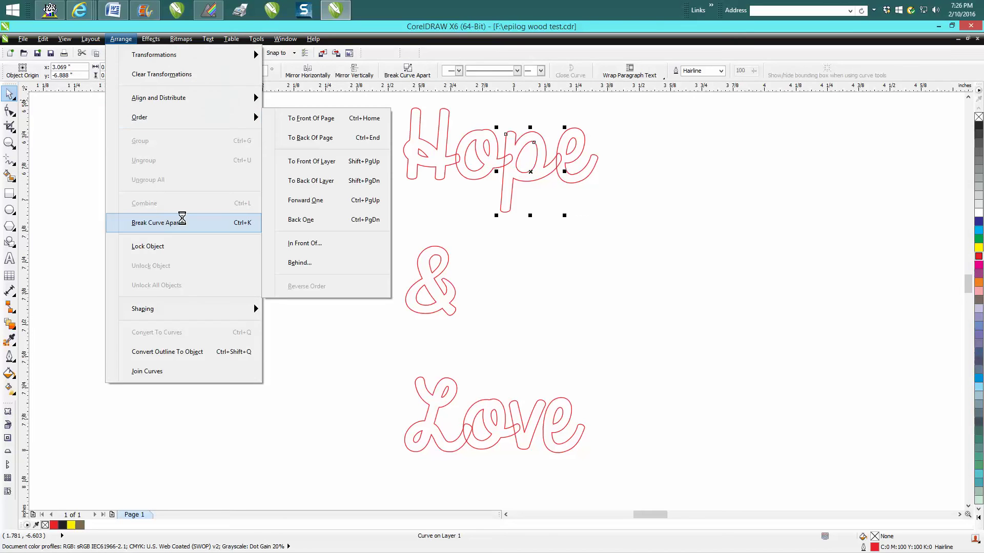
left_click(179, 222)
left_click(575, 156)
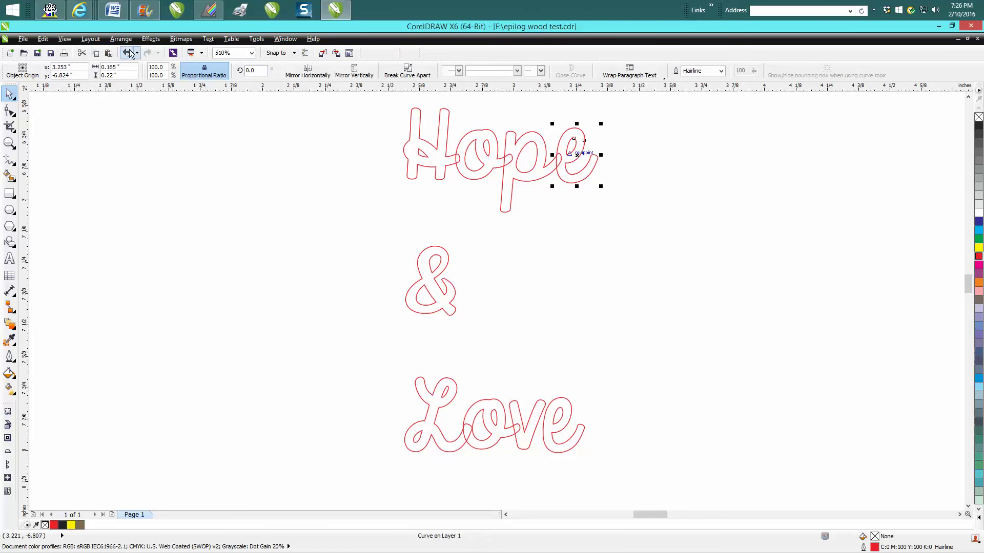
left_click(121, 39)
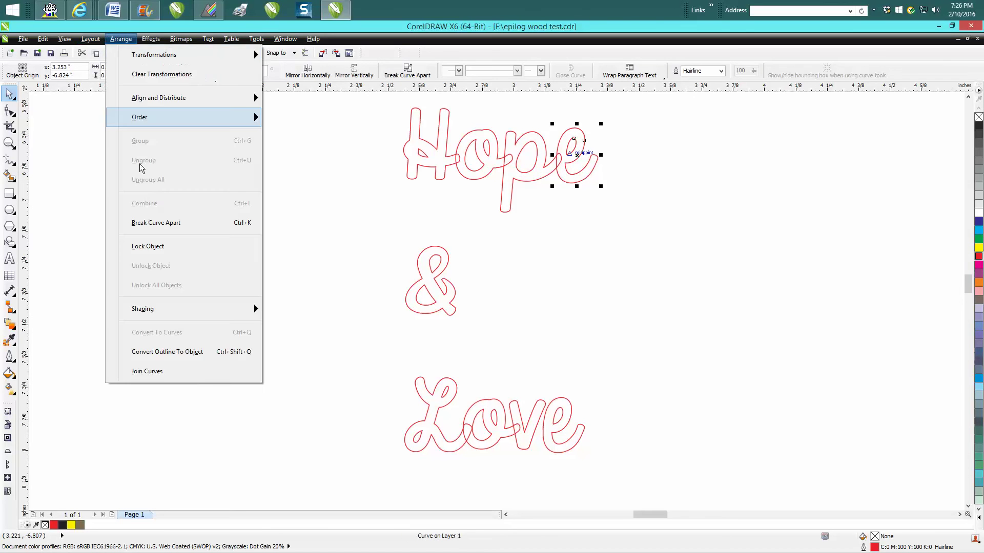
left_click(157, 222)
- Break the L, o and e of Love apart into separate curves
left_click(459, 393)
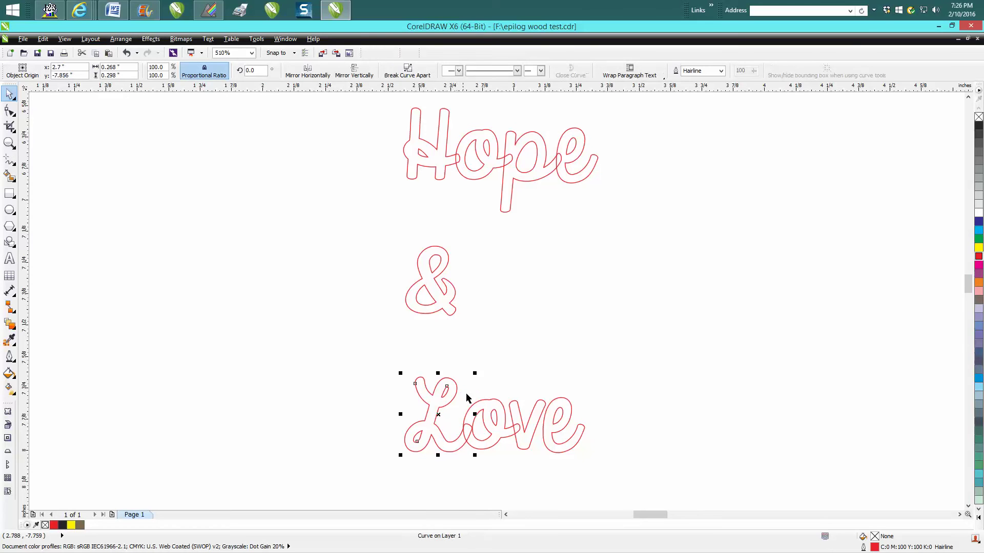
left_click(121, 39)
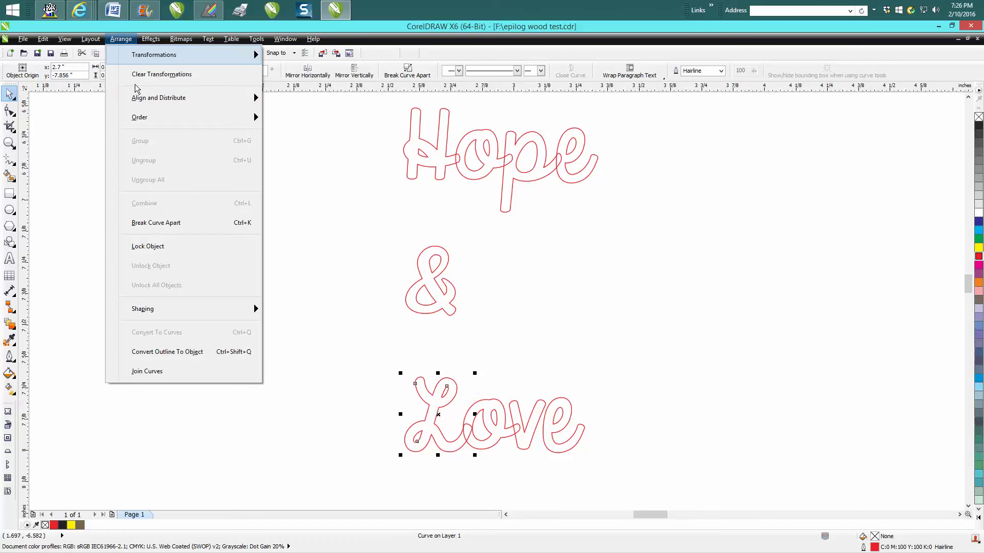
left_click(157, 223)
left_click(446, 317)
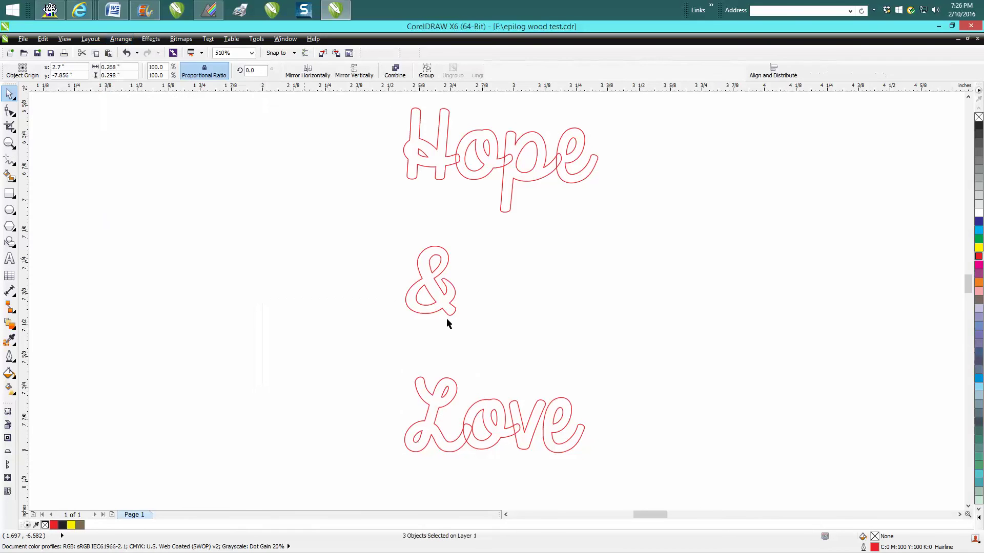
left_click(484, 416)
left_click(121, 39)
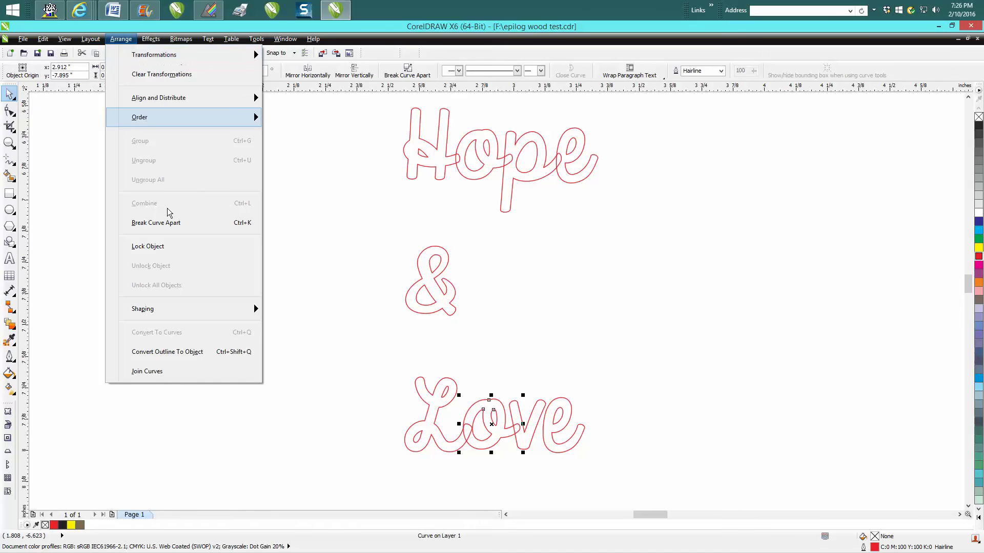
left_click(169, 224)
left_click(423, 319)
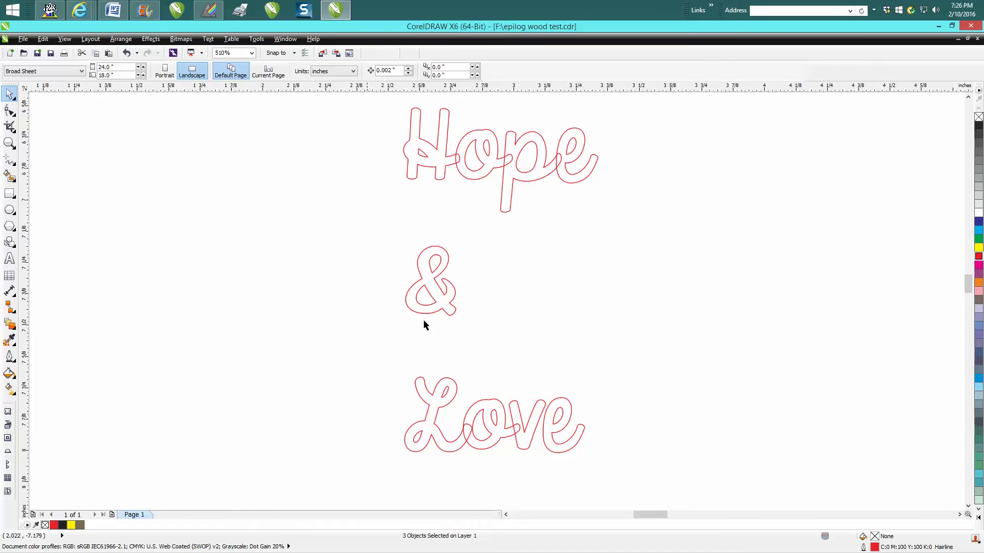
left_click(562, 410)
left_click(121, 39)
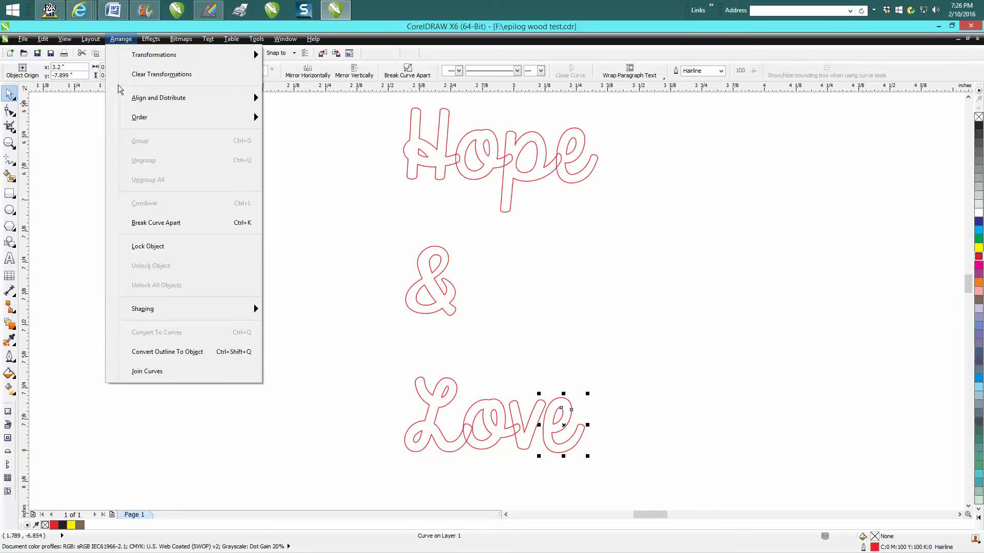
left_click(154, 225)
- Select the ampersand's upper and lower inner loops
left_click(379, 241)
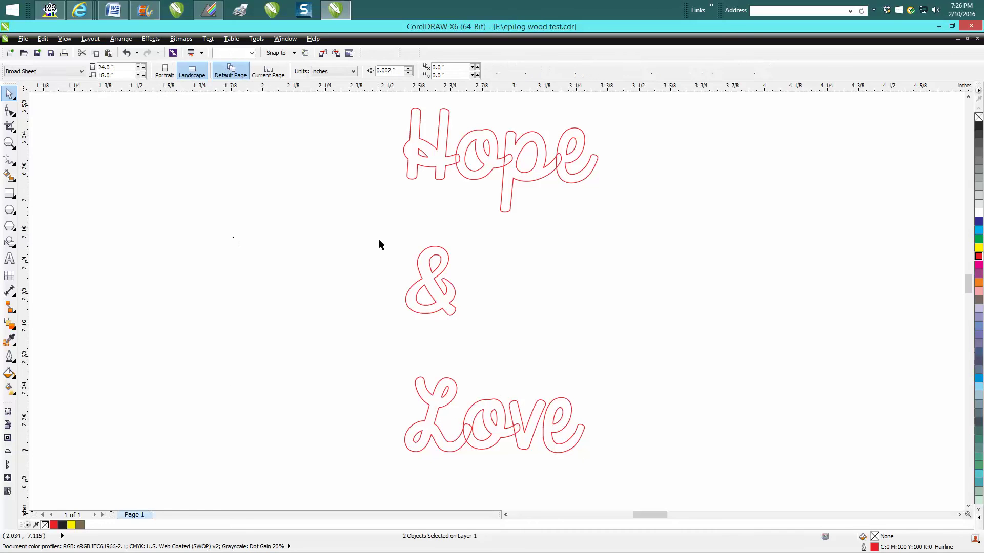
left_click(431, 262)
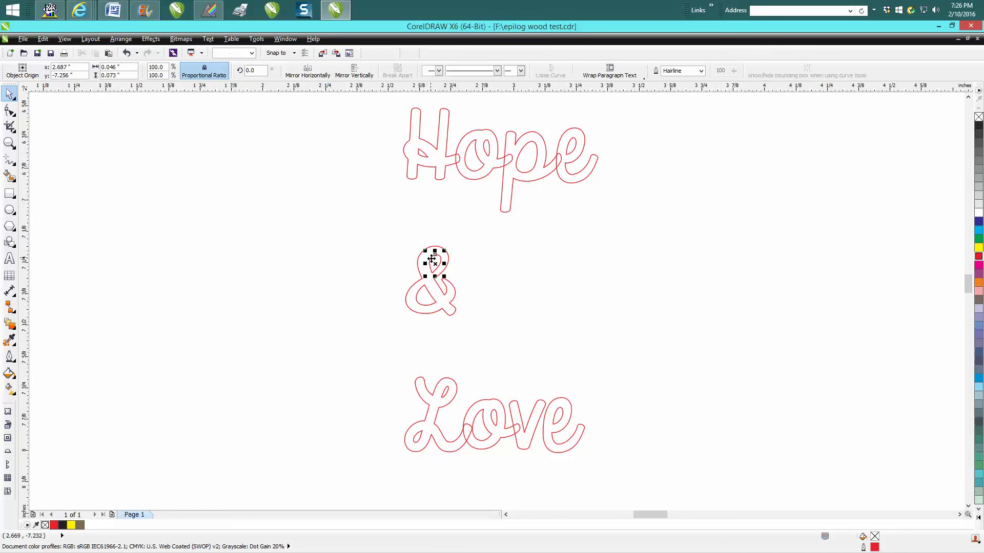
left_click(434, 303)
- Move the ampersand up under Hope, and Love up to overlap the ampersand
left_click_drag(395, 229, 489, 335)
left_click_drag(434, 281, 487, 230)
left_click_drag(384, 352, 588, 458)
left_click_drag(496, 411, 487, 273)
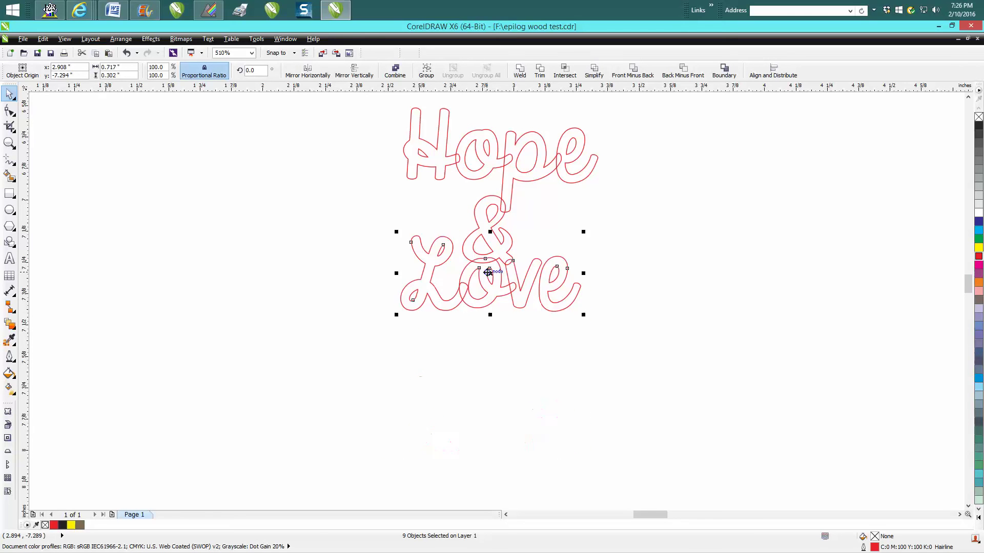
- Nudge both pieces of Love's final e slightly left
left_click(567, 269)
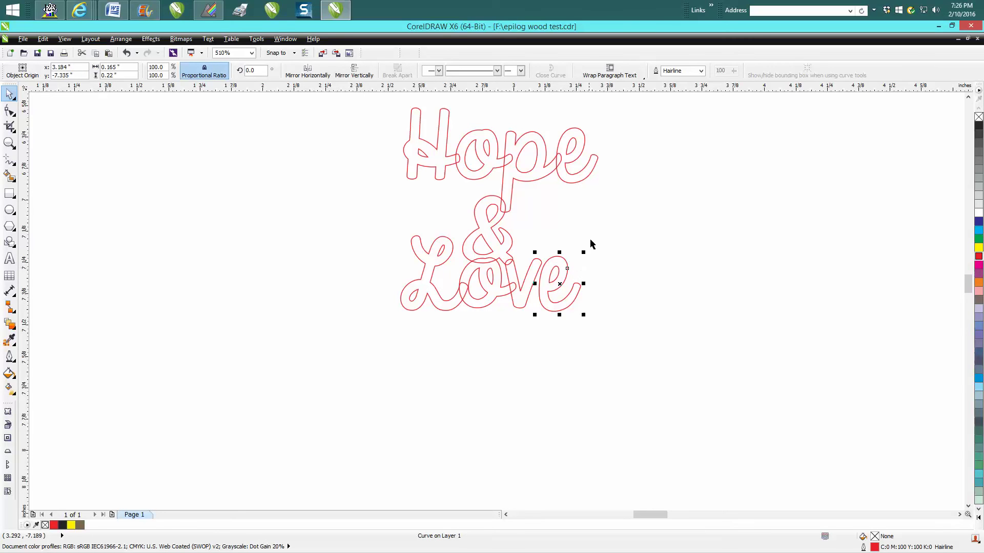
left_click_drag(596, 236, 534, 325)
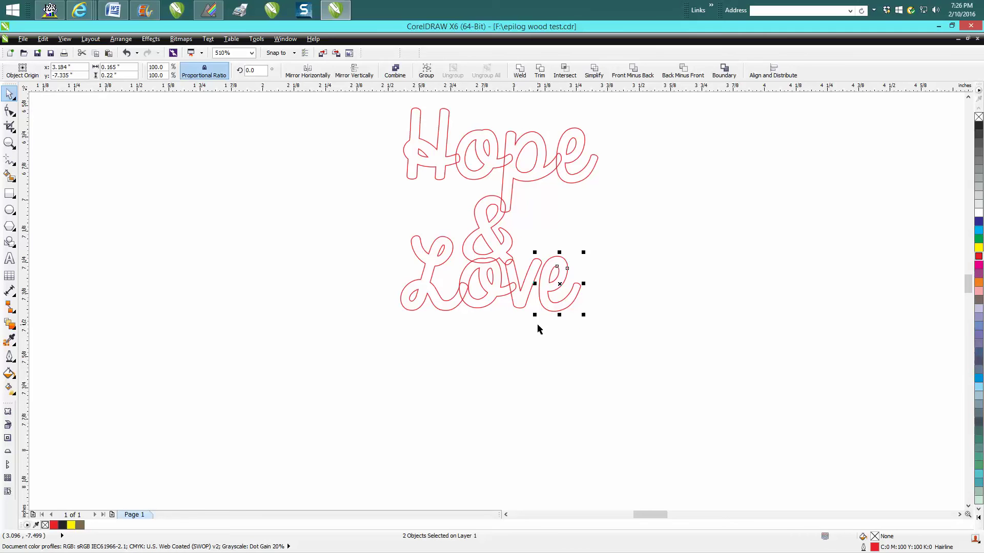
key("Left")
key("Left")
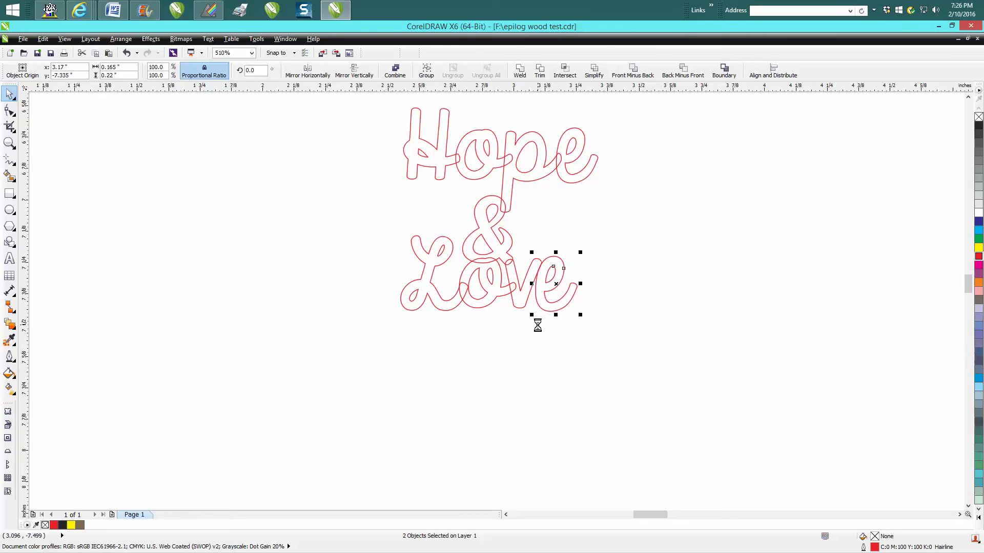
left_click(591, 326)
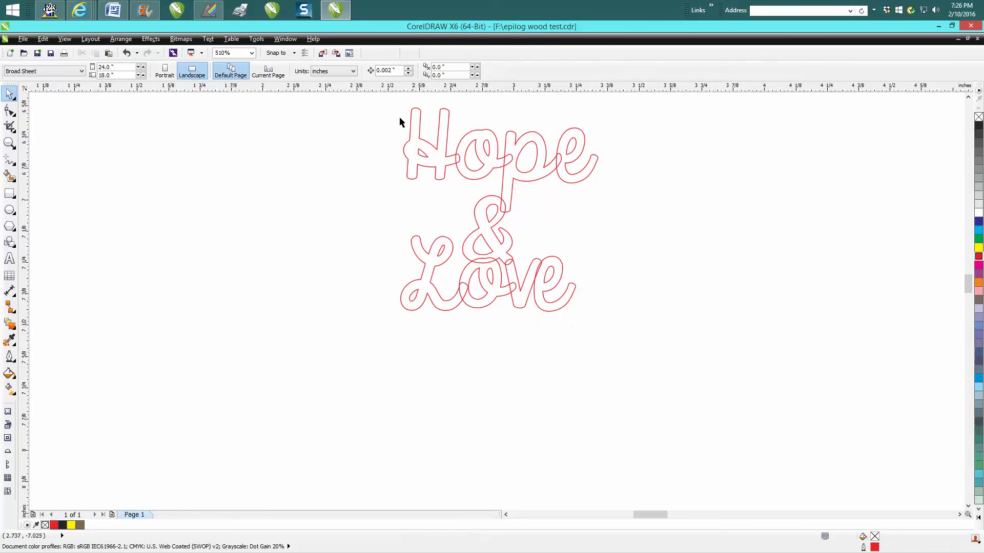
left_click_drag(392, 103, 402, 210)
- Zoom in on the lettering and set the nudge distance to 0.5 inch
left_click(9, 143)
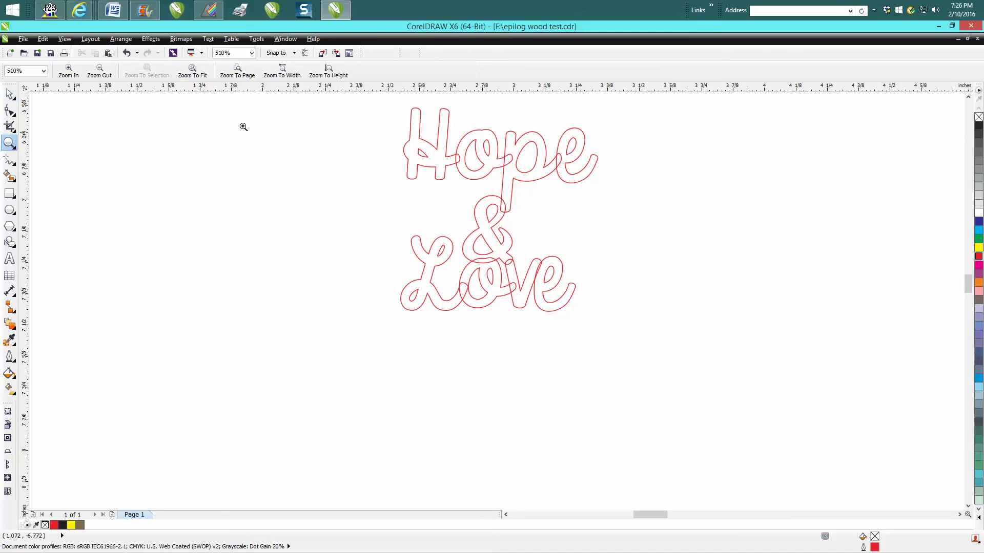
left_click_drag(396, 96, 637, 336)
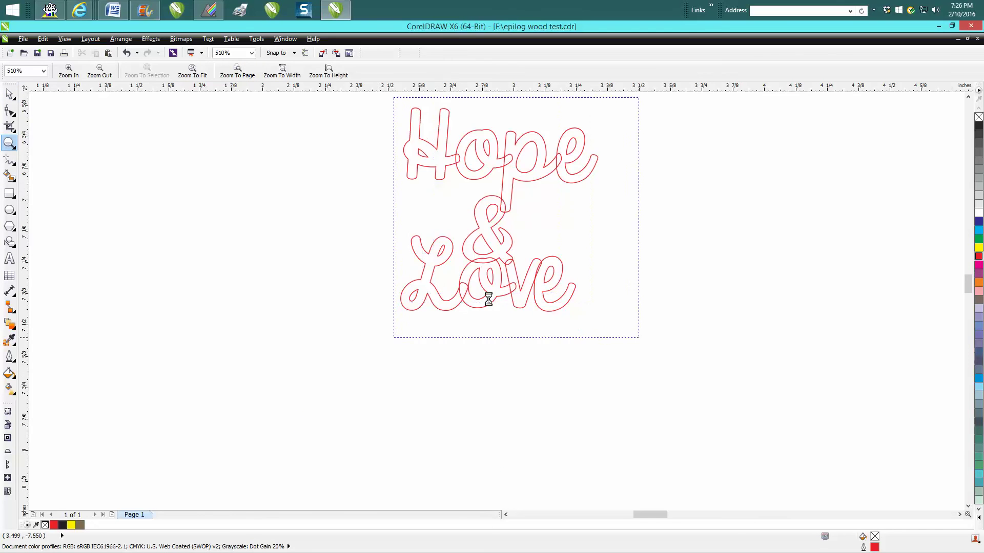
left_click(9, 95)
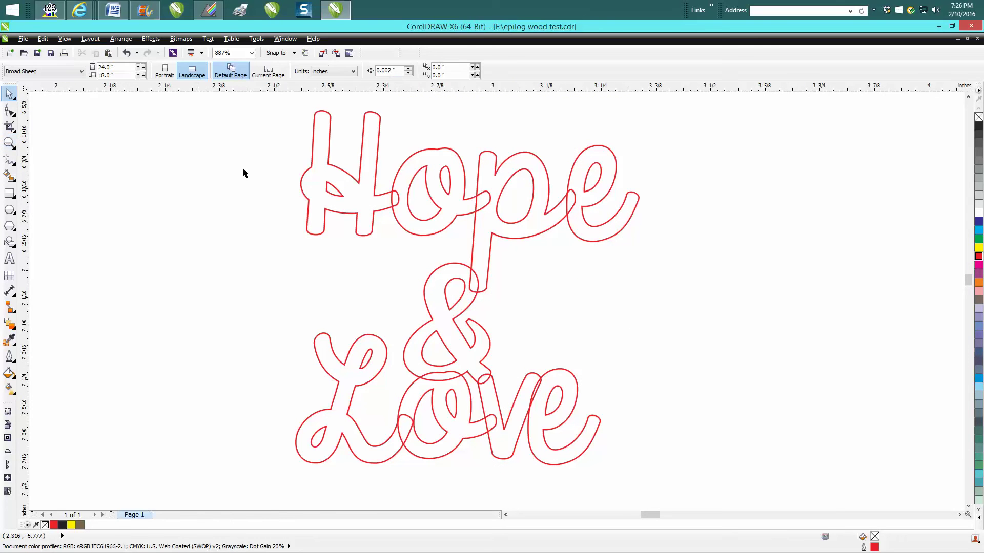
left_click(379, 71)
type(".5")
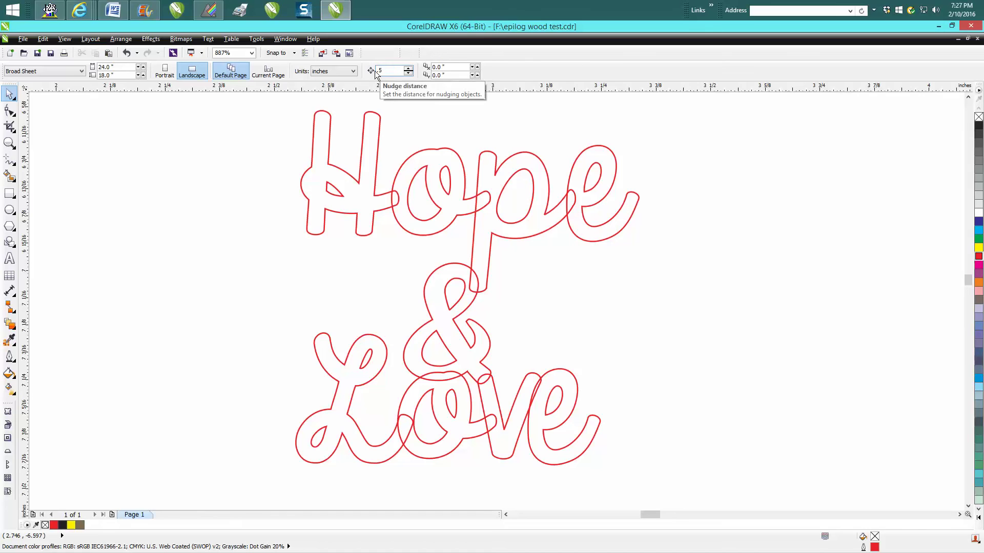
key("Return")
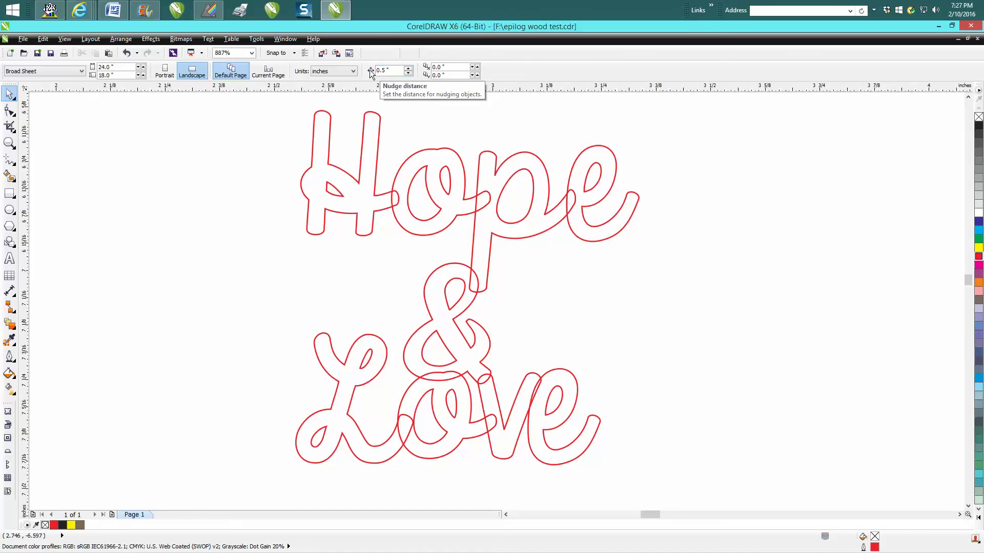
- Select the inner loops of the H, o, e, ampersand, L, o and e together
left_click(337, 193)
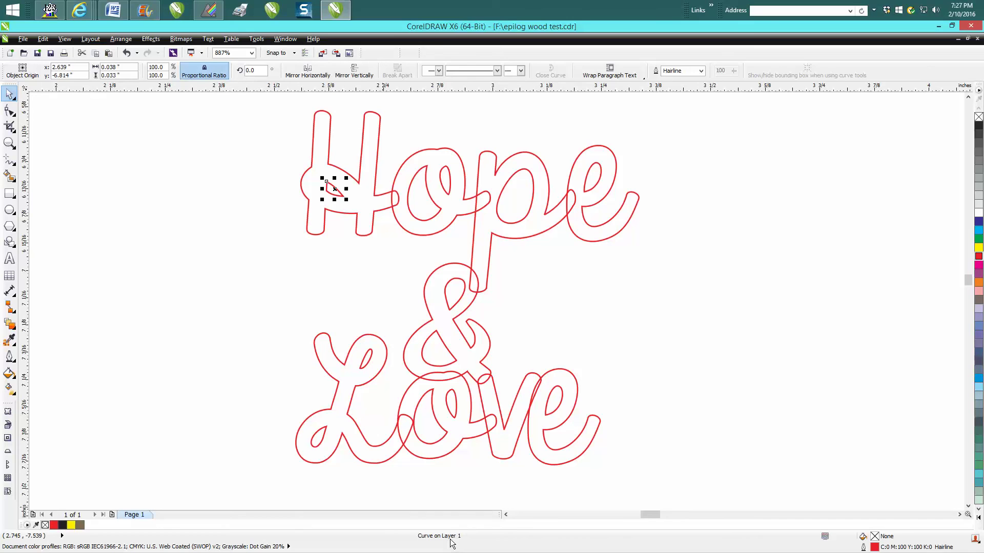
left_click(426, 224, "shift")
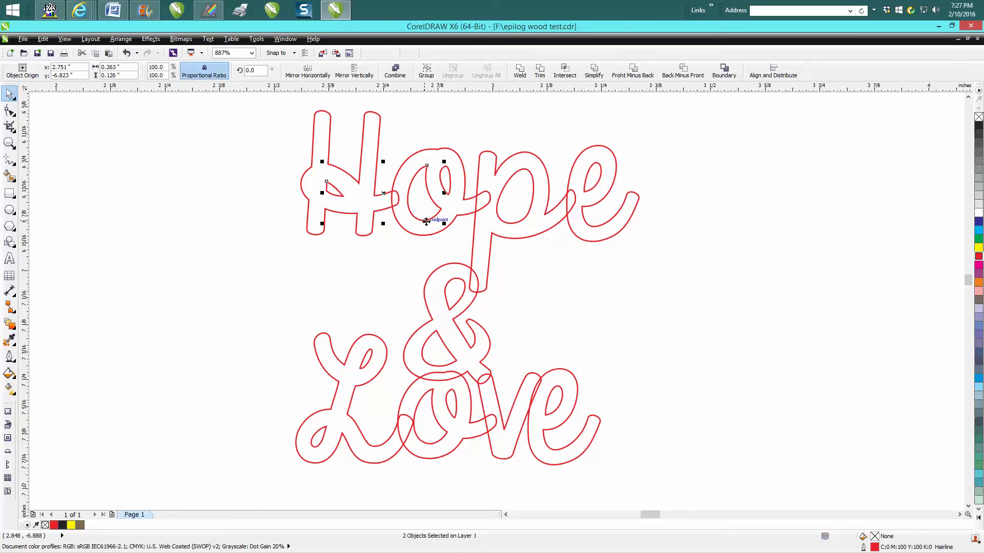
left_click(450, 184, "shift")
left_click(587, 182, "shift")
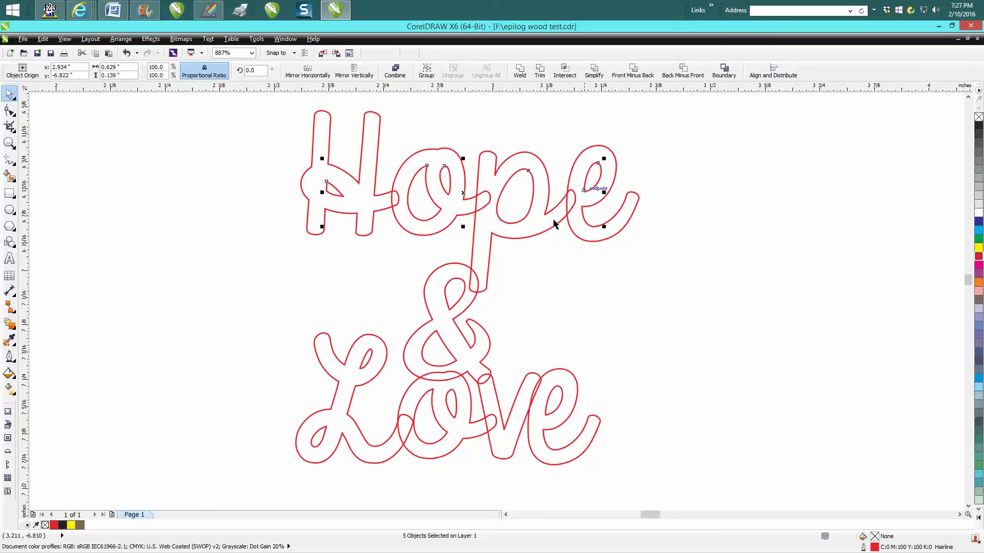
left_click(460, 282, "shift")
left_click(445, 349, "shift")
left_click(371, 353, "shift")
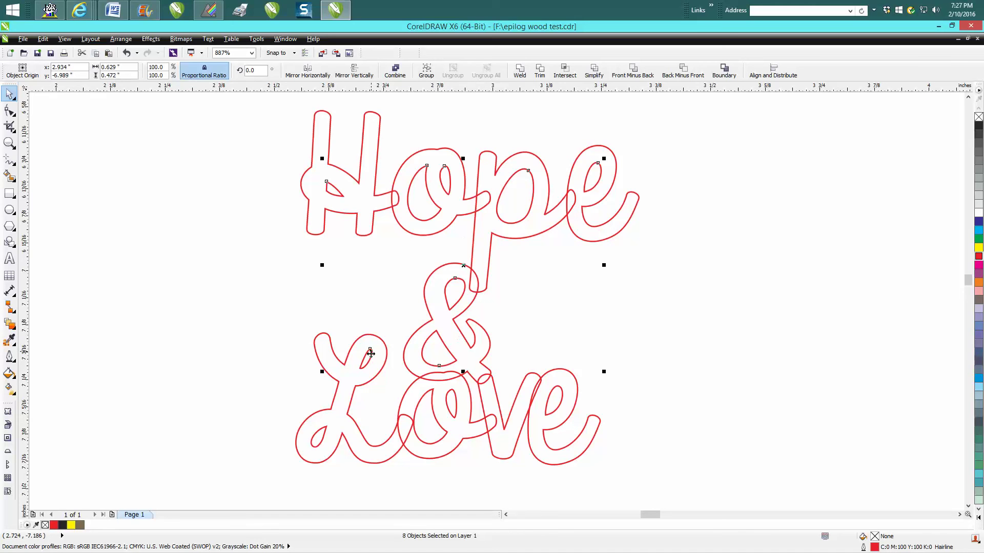
left_click(324, 435, "shift")
left_click(432, 406, "shift")
- Group the selected inner loops and nudge the group to the right
left_click(121, 39)
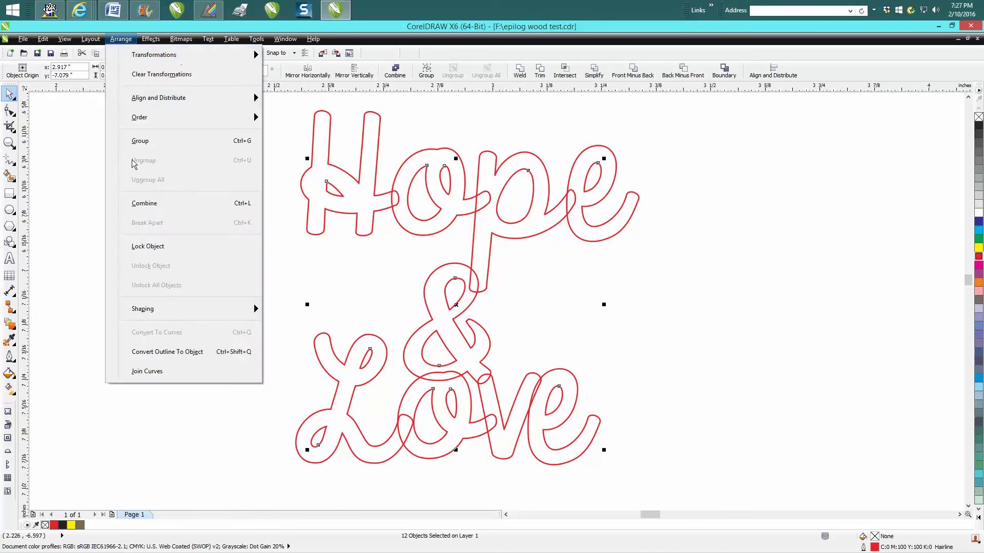
left_click(145, 146)
key("Right")
key("Right")
key("Right")
key("Right")
key("Right")
key("Right")
key("Right")
key("Right")
key("Right")
key("Right")
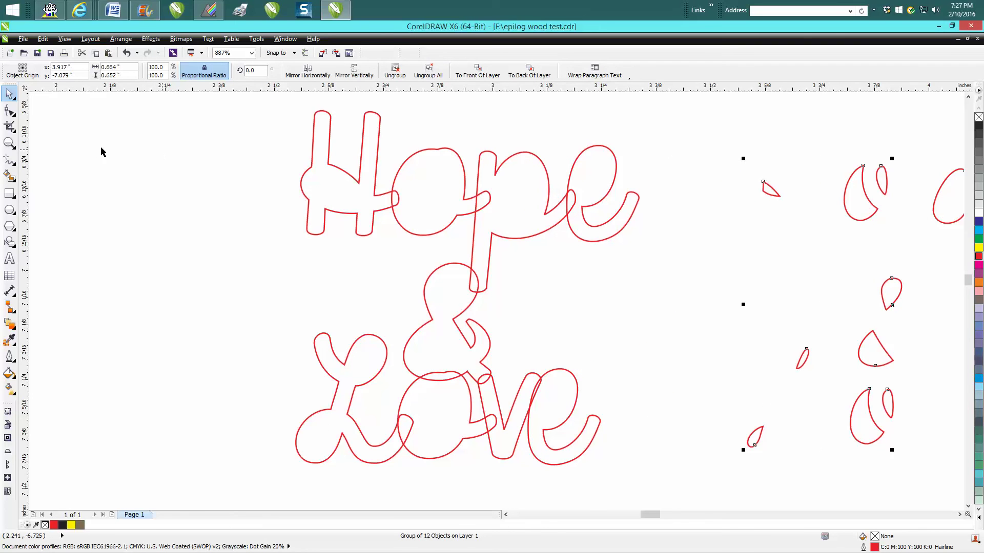
- Weld the outer lettering outlines into one curve and nudge the loop group back into place
left_click_drag(289, 99, 647, 495)
left_click(520, 72)
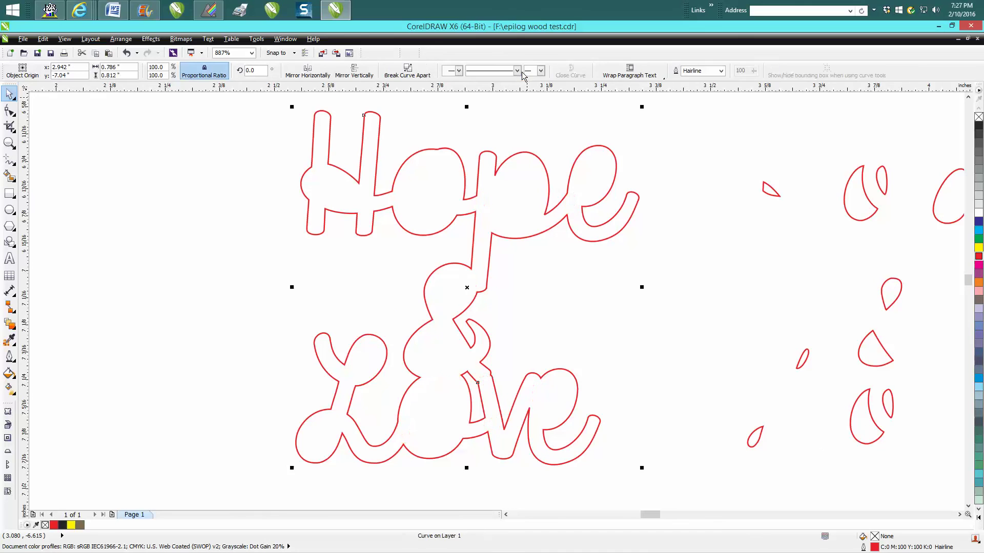
left_click(772, 193)
key("Left")
key("Left")
key("Left")
key("Left")
key("Left")
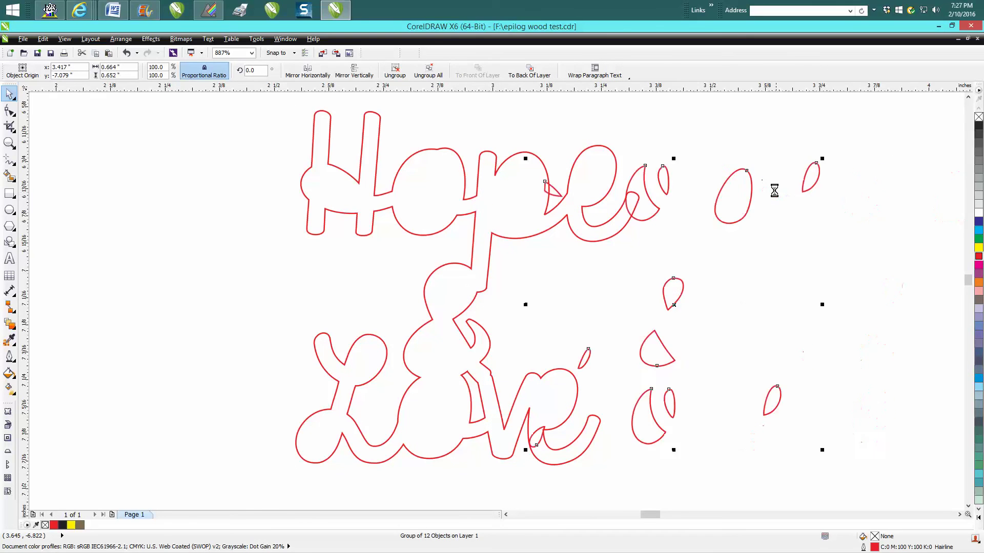
key("Left")
key("Left")
key("Left")
key("Left")
key("Left")
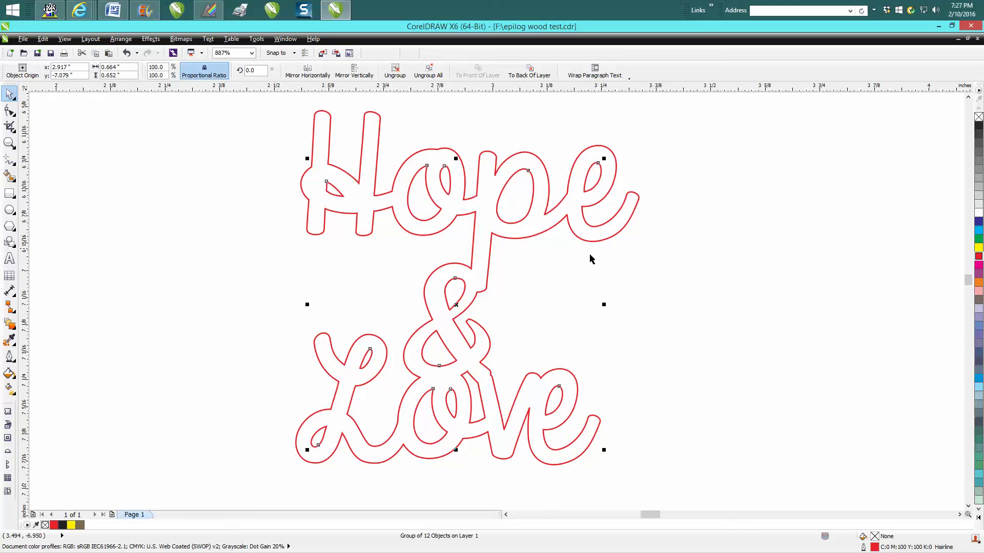
left_click(9, 176)
left_click(113, 72)
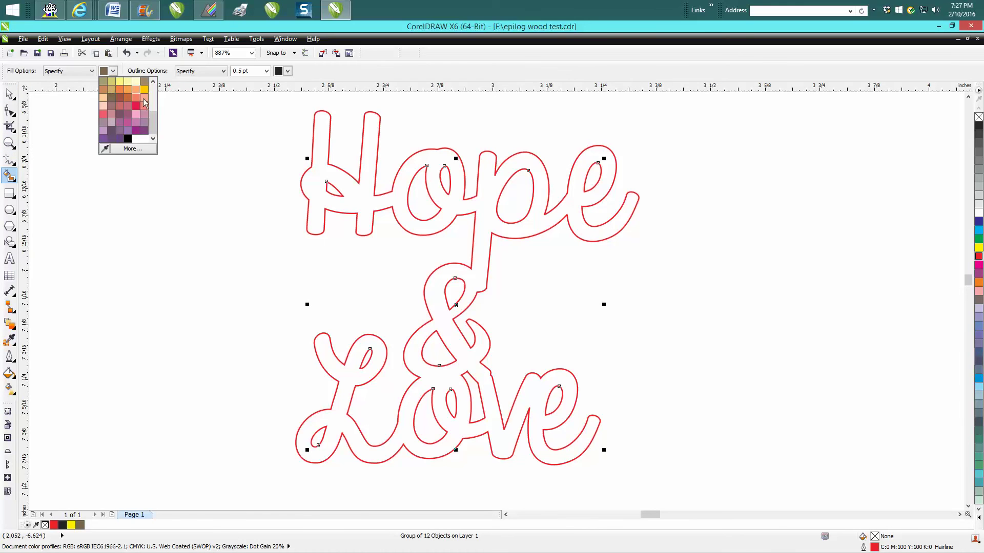
scroll(105, 84, "up", 3)
left_click(103, 81)
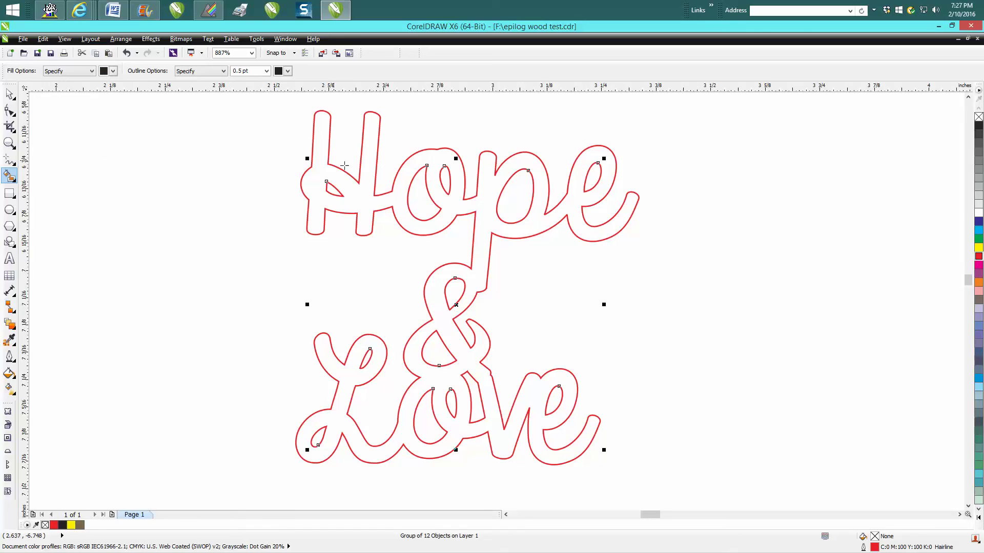
left_click(341, 181)
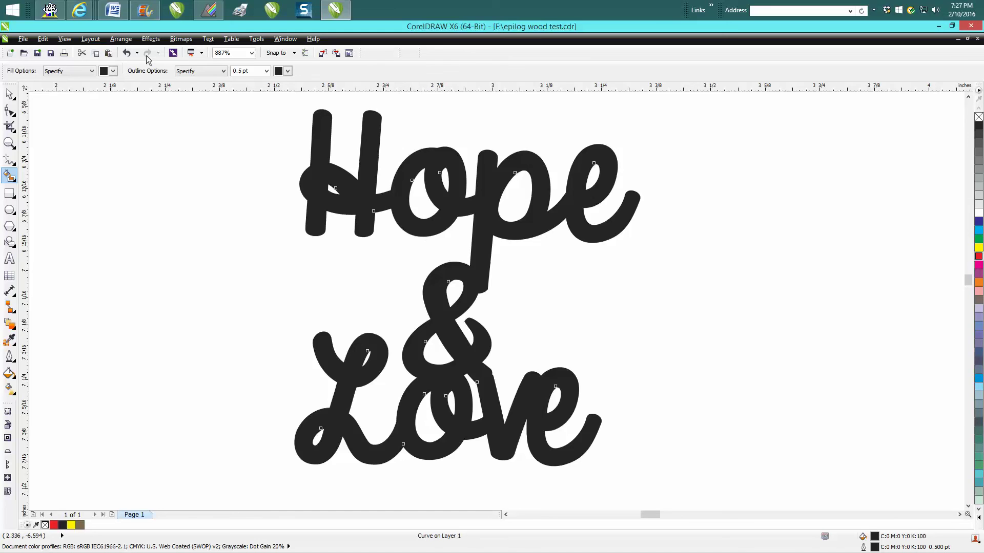
left_click(127, 55)
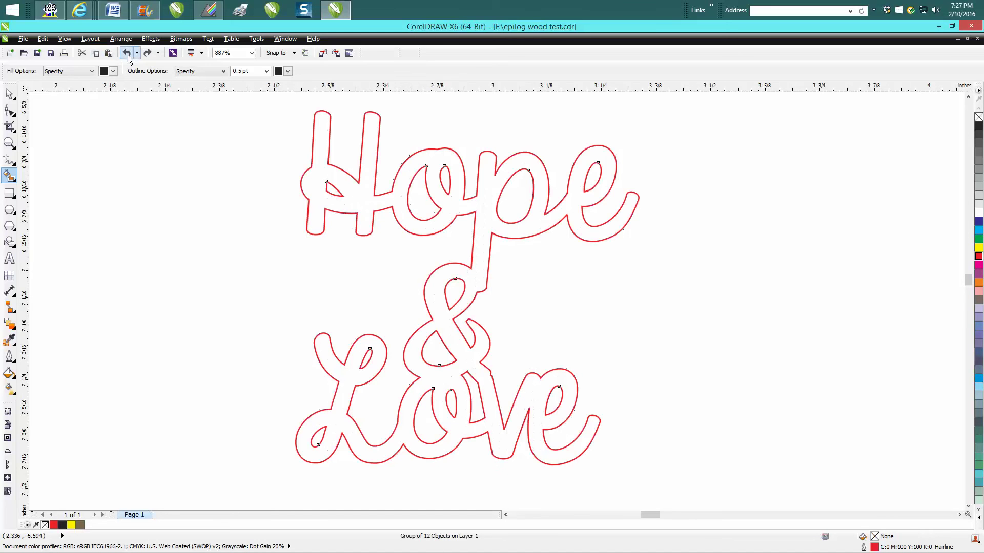
left_click(12, 95)
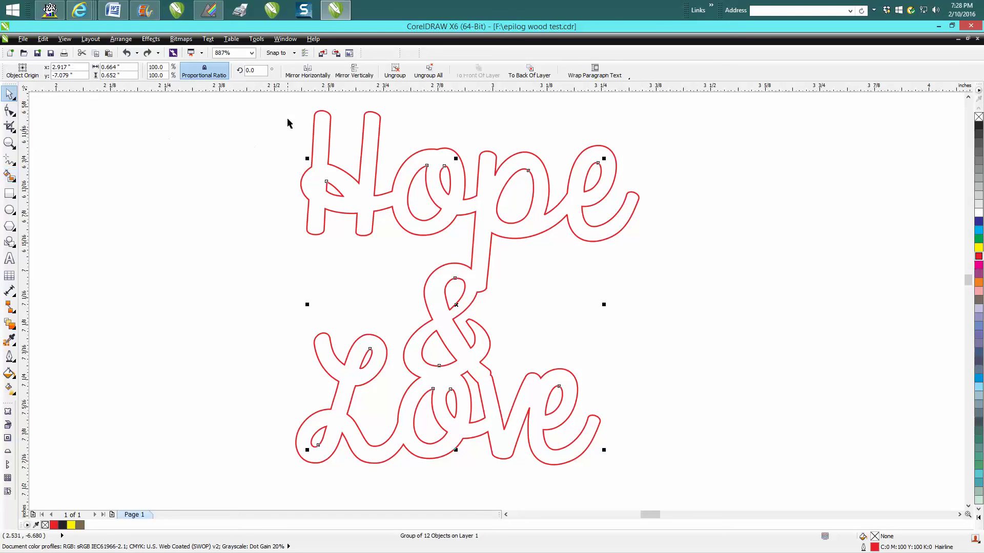
- Reduce the Hope & Love curve from 345 to 54 nodes
left_click_drag(287, 103, 309, 461)
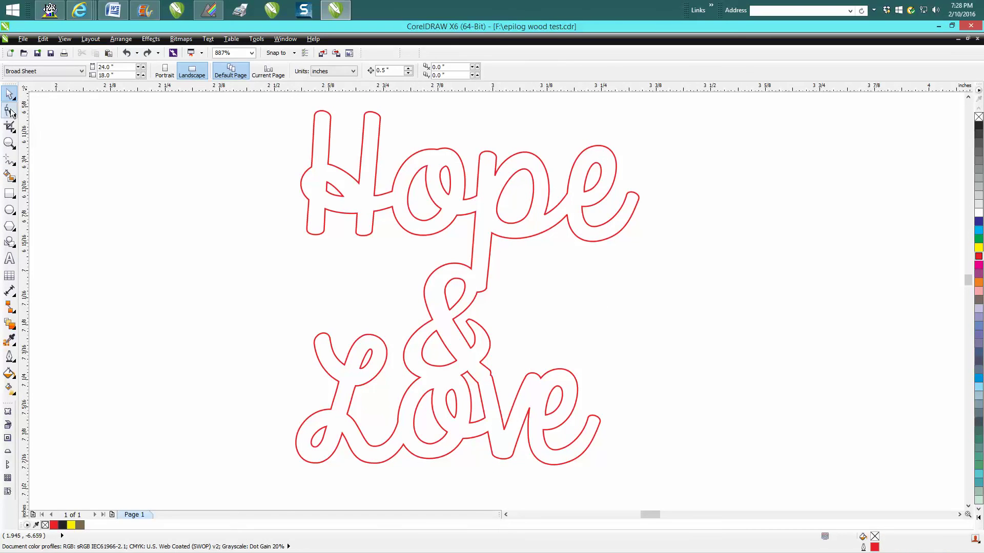
left_click(9, 110)
left_click(314, 134)
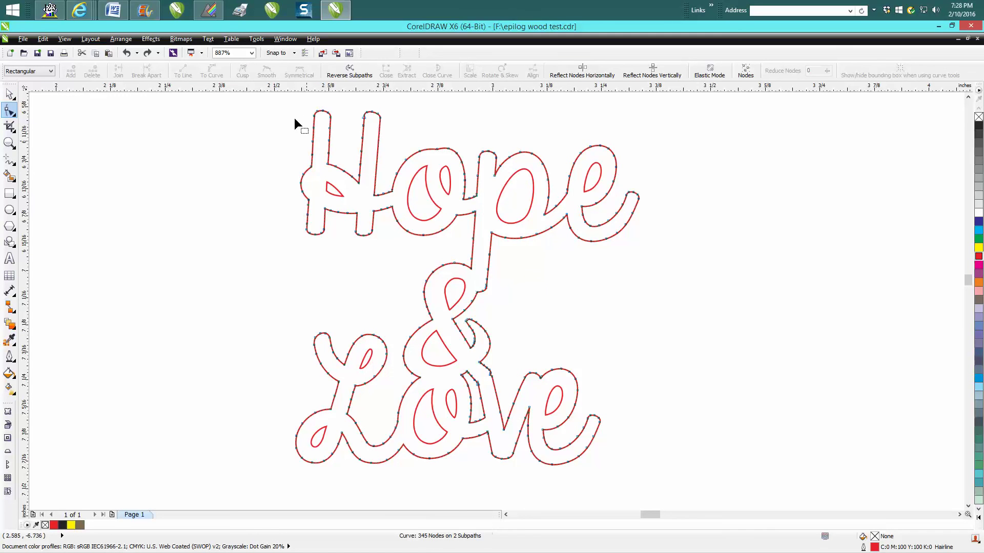
left_click_drag(286, 95, 654, 490)
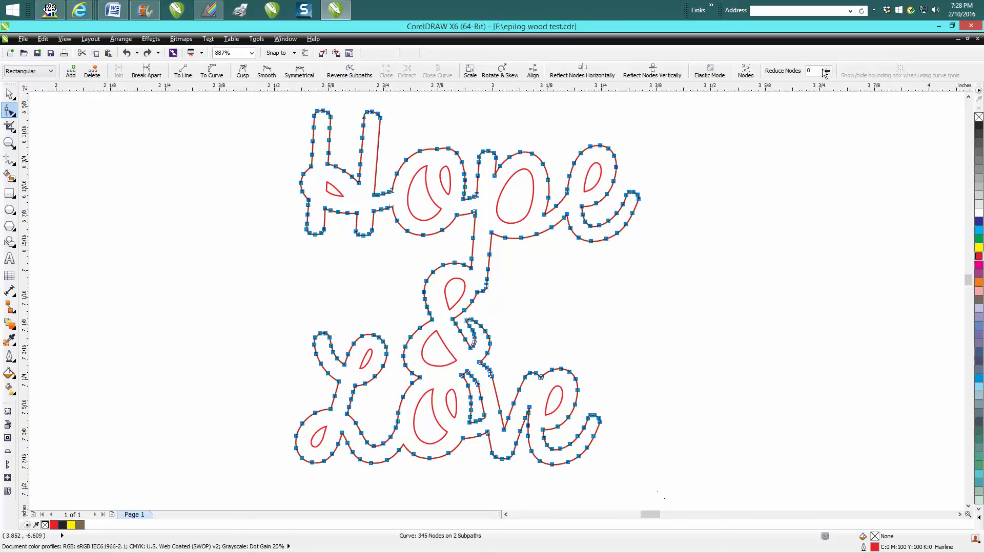
left_click(783, 71)
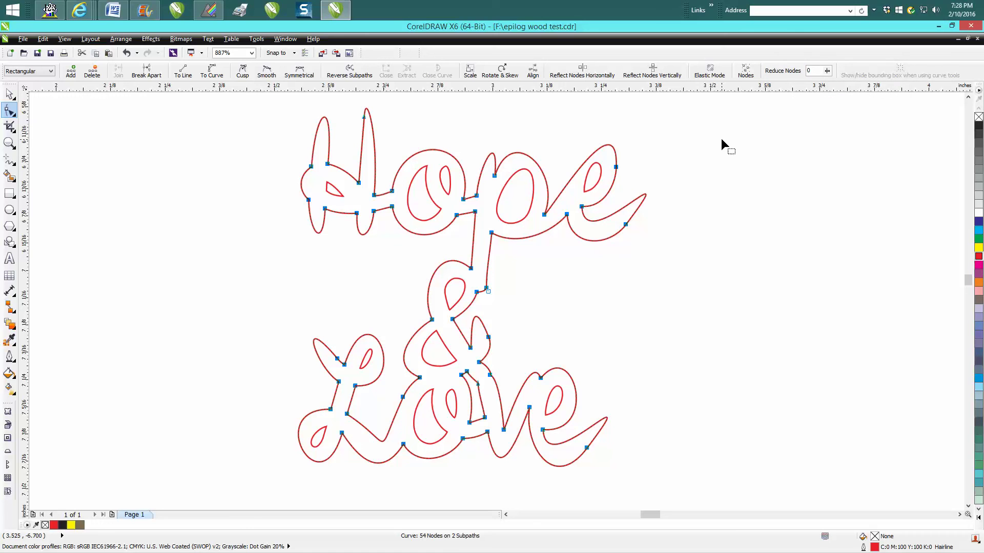
- Reshape the loop of the e in Hope by dragging its node handles
left_click(616, 167)
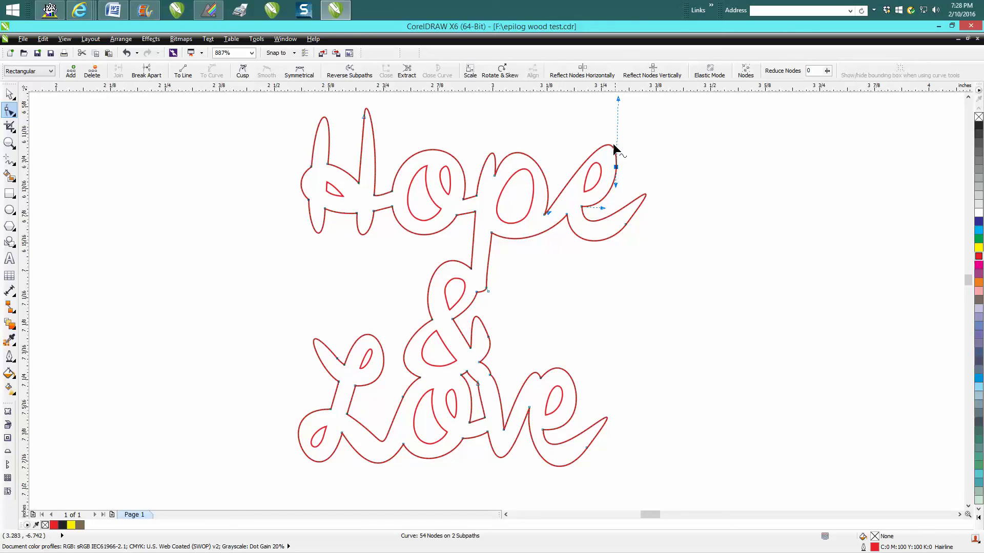
left_click_drag(618, 99, 610, 138)
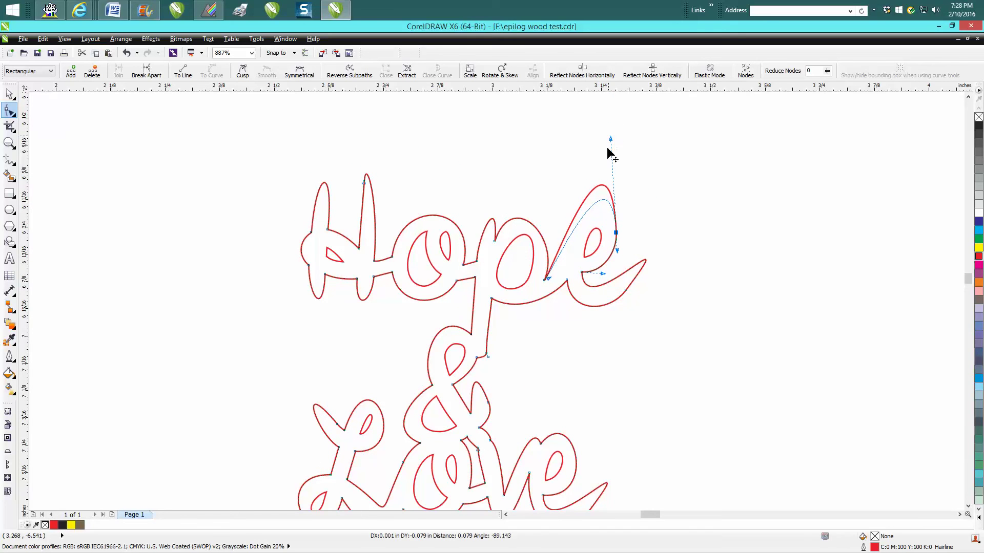
left_click(544, 280)
left_click_drag(555, 267, 562, 235)
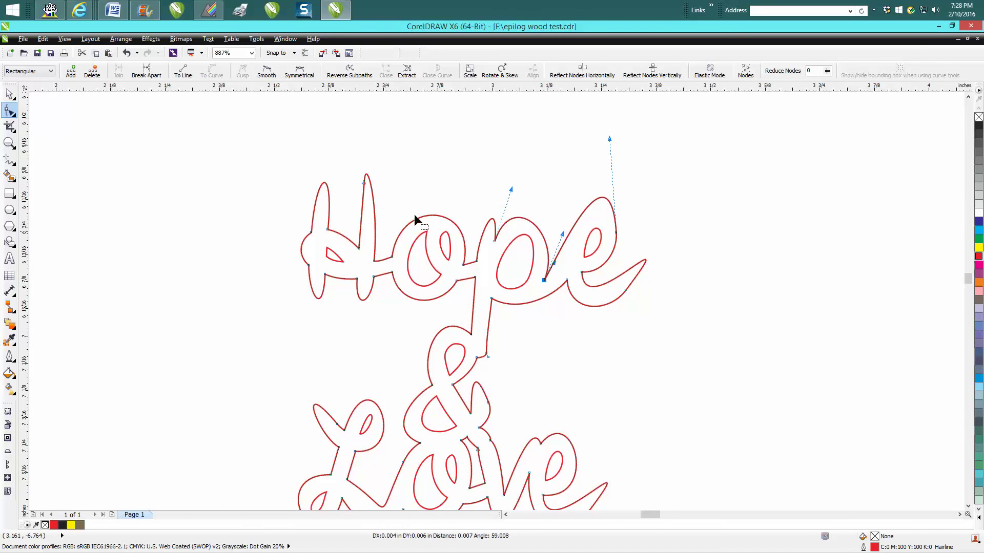
- Zoom into the o–v junction and delete two stray nodes there
scroll(510, 379, "down", 2)
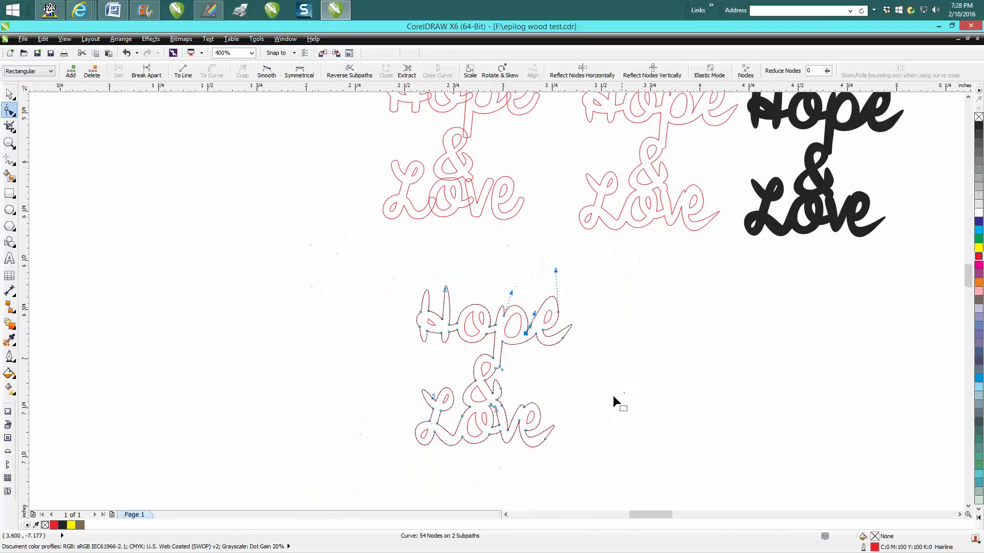
double_click(10, 143)
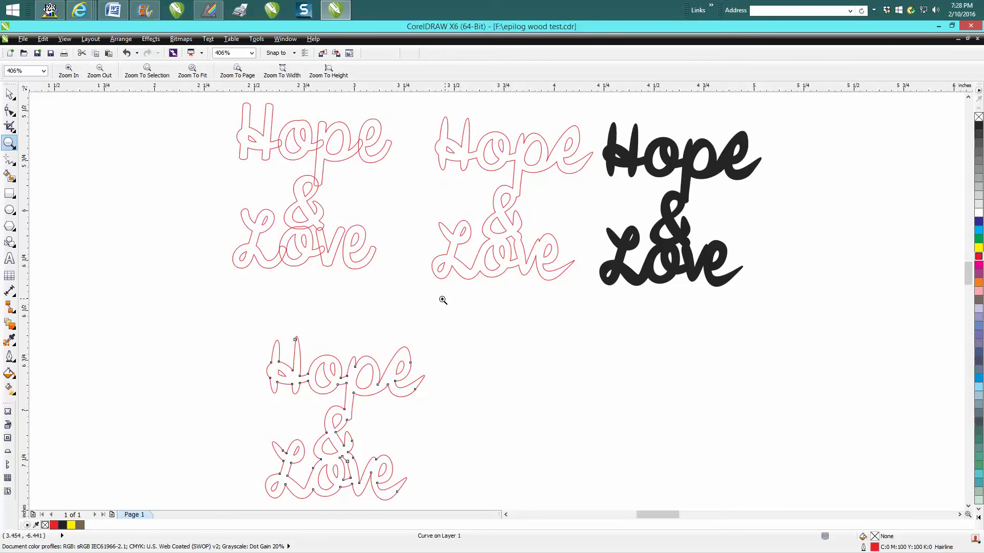
left_click_drag(337, 509, 478, 454)
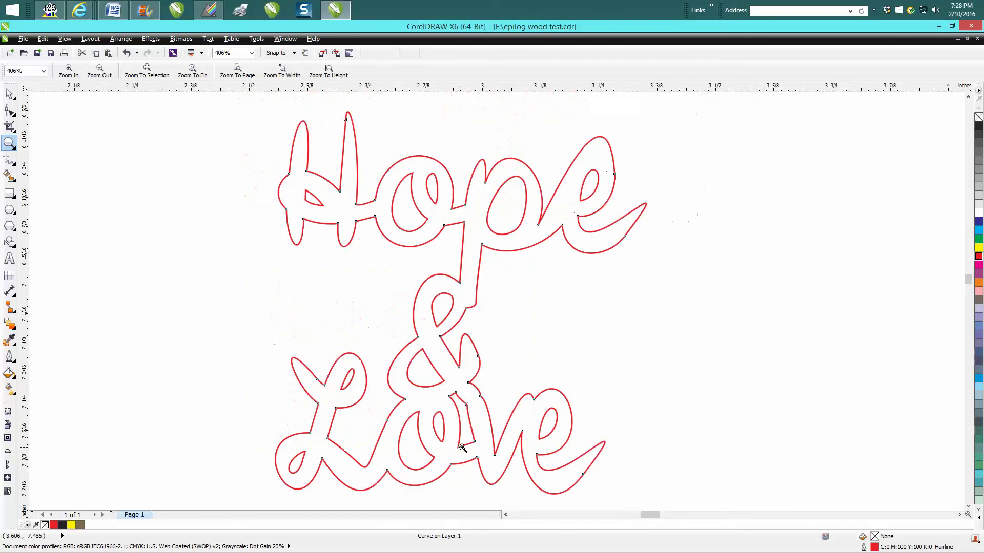
left_click_drag(435, 373, 517, 427)
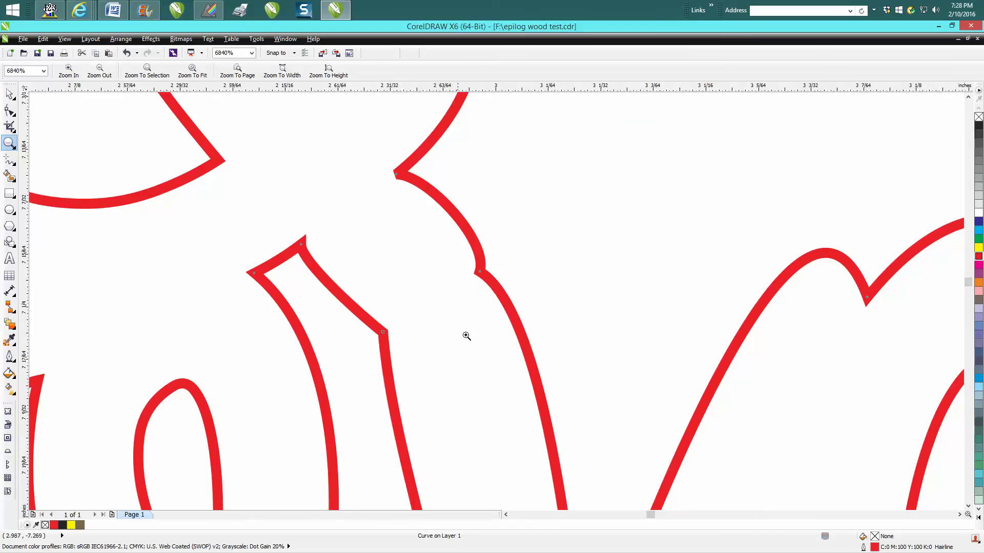
scroll(477, 271, "down", 2)
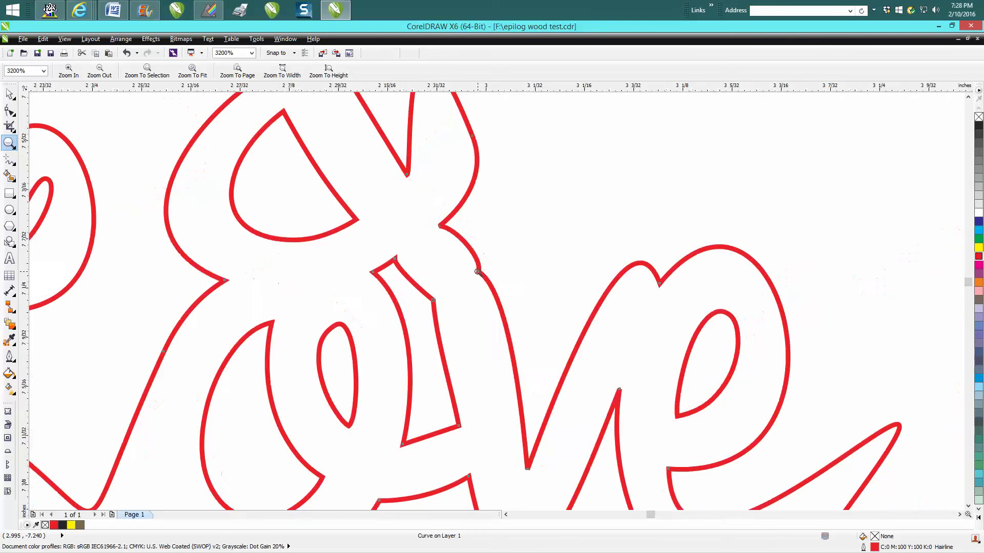
scroll(493, 275, "down", 1)
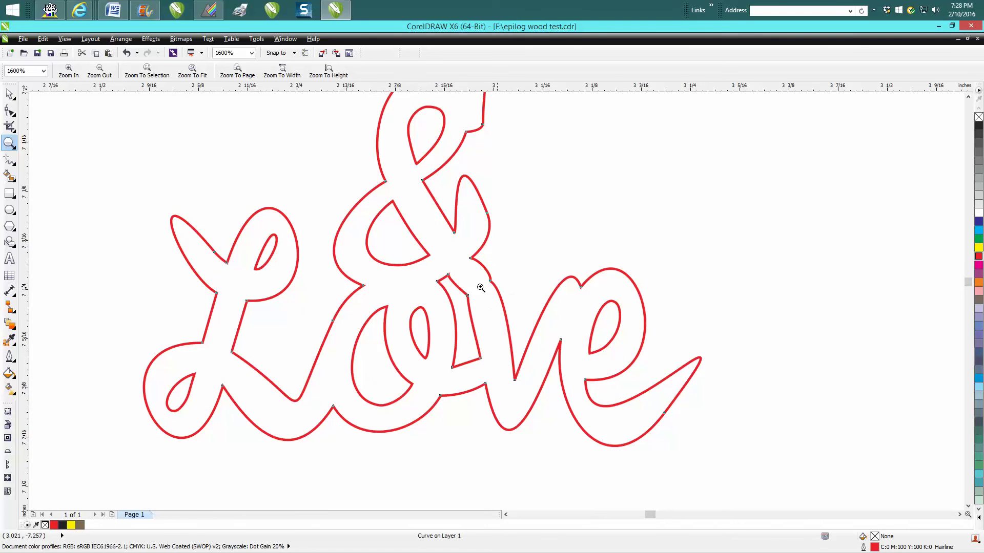
left_click(10, 110)
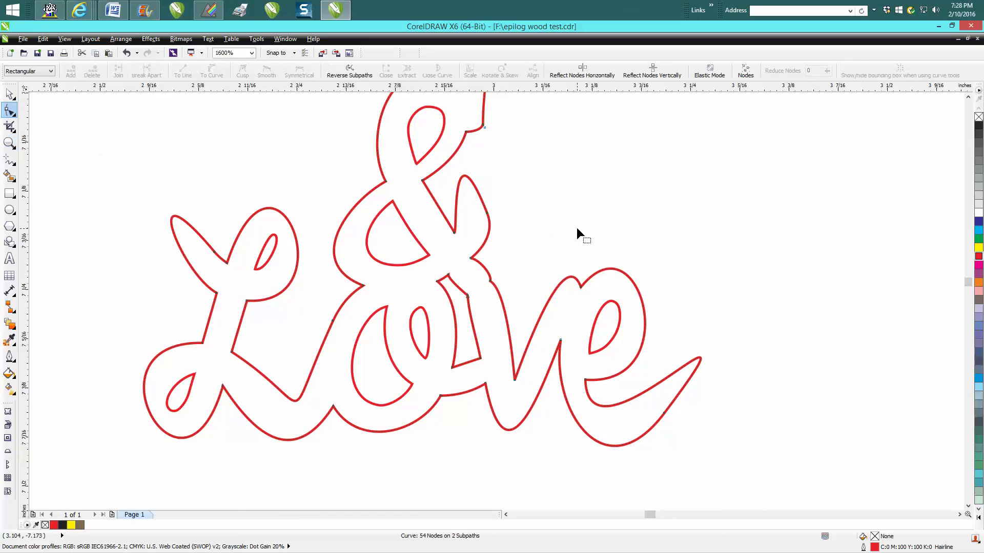
left_click(489, 280)
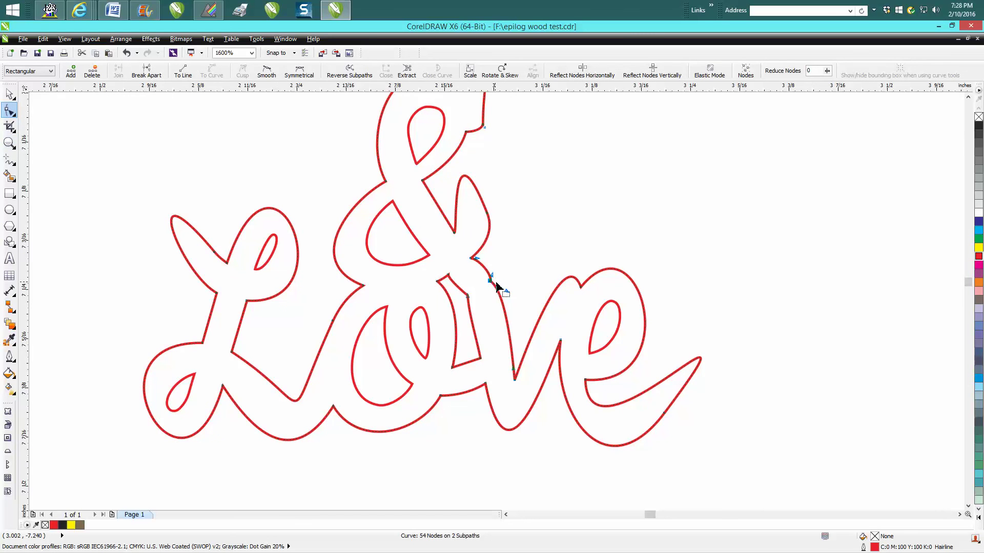
key("Delete")
left_click(466, 295)
key("Delete")
- Bend the straight joining segment between the ampersand and Love into a curve
left_click(480, 358)
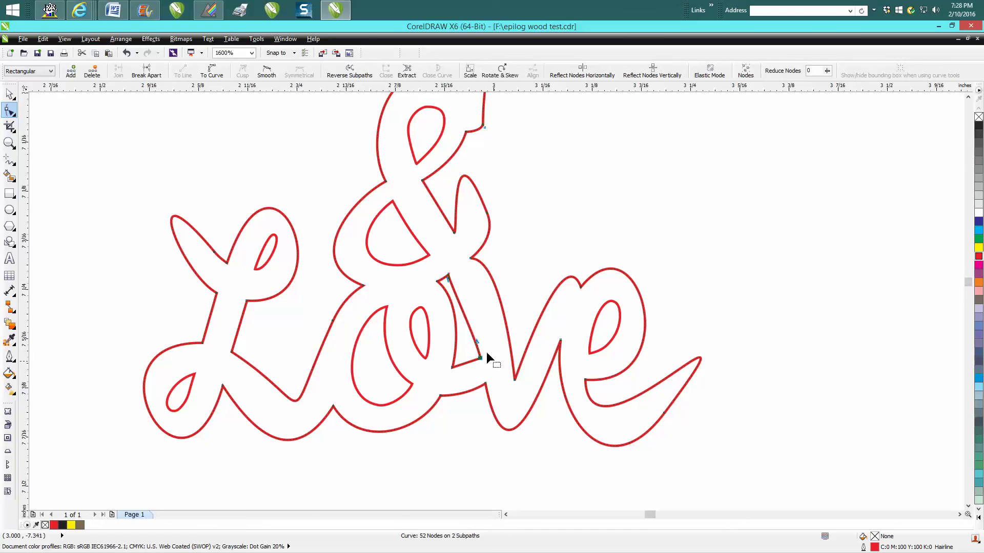
left_click_drag(477, 342, 454, 279)
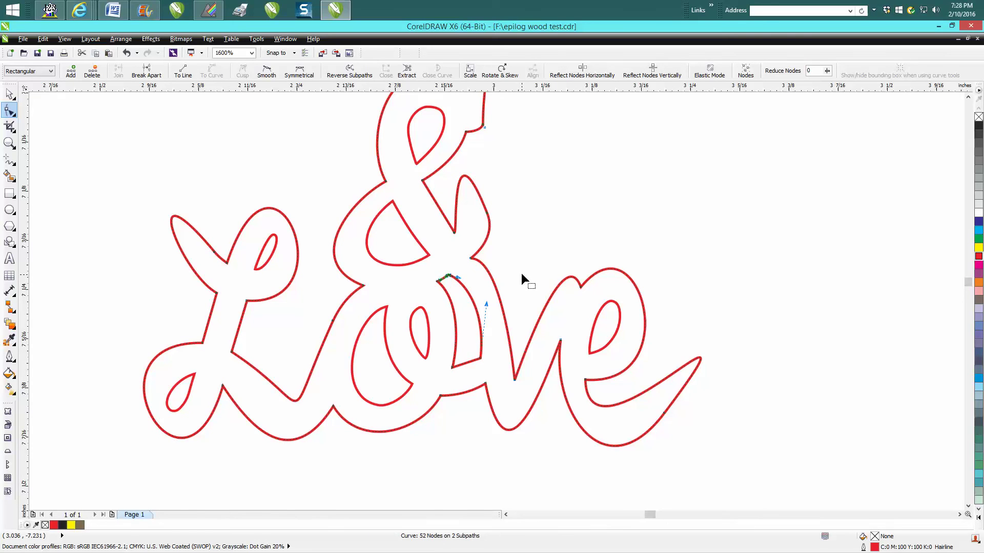
scroll(521, 273, "down", 1)
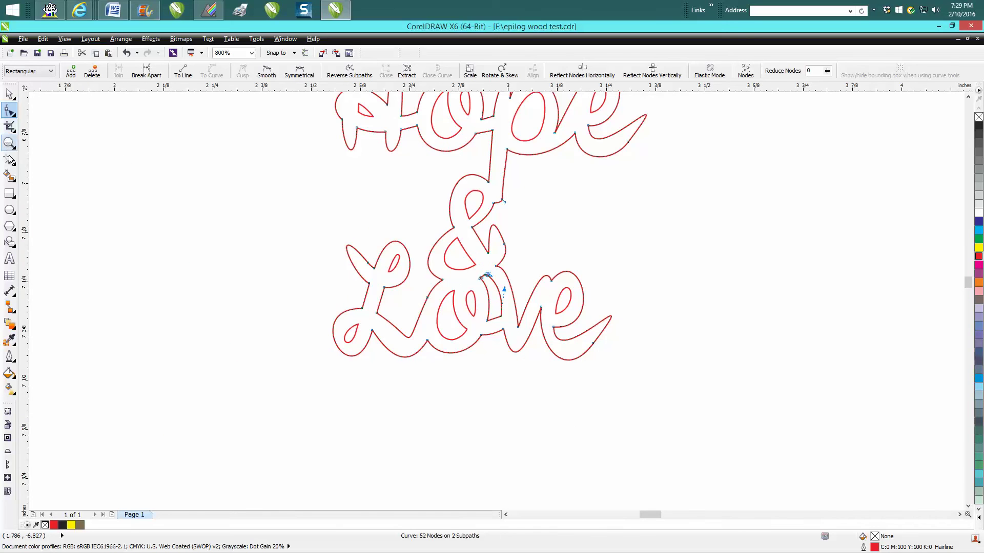
left_click(9, 175)
left_click(499, 162)
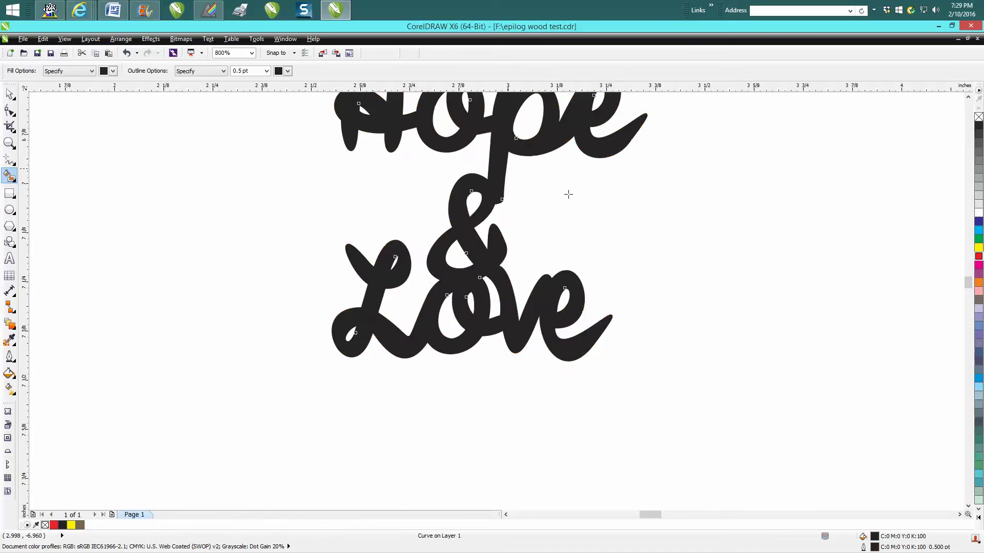
scroll(765, 252, "down", 1)
left_click(9, 94)
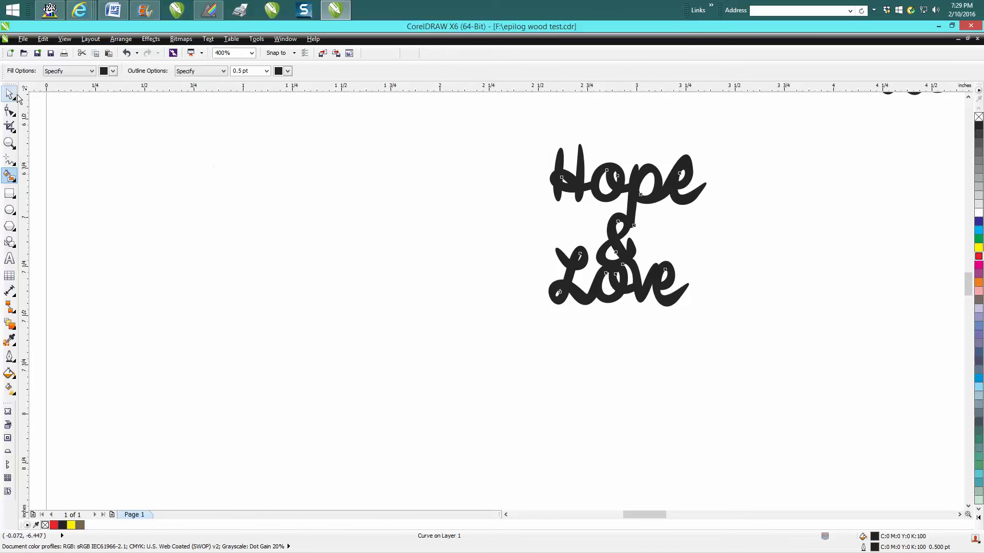
left_click_drag(518, 133, 781, 335)
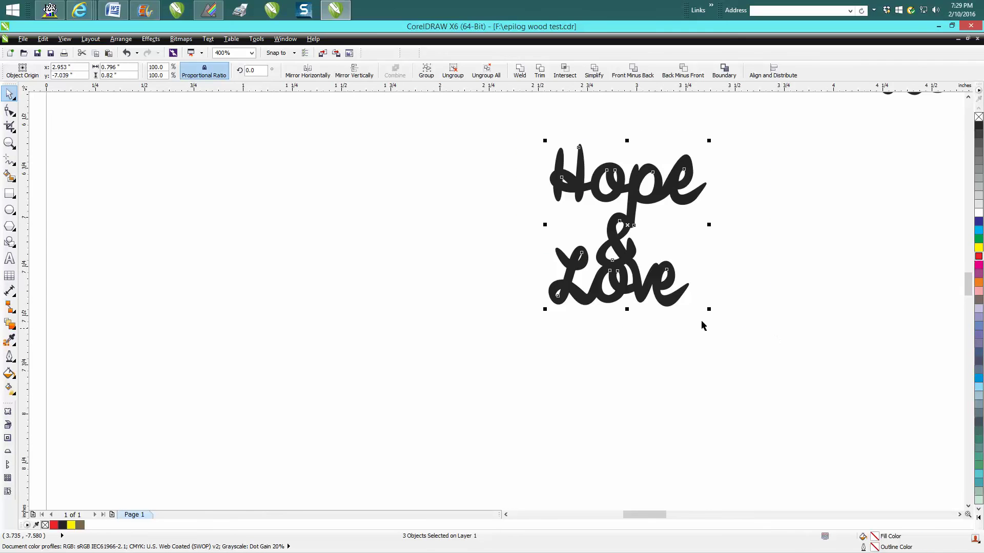
left_click(9, 143)
left_click_drag(507, 140, 796, 347)
left_click(9, 94)
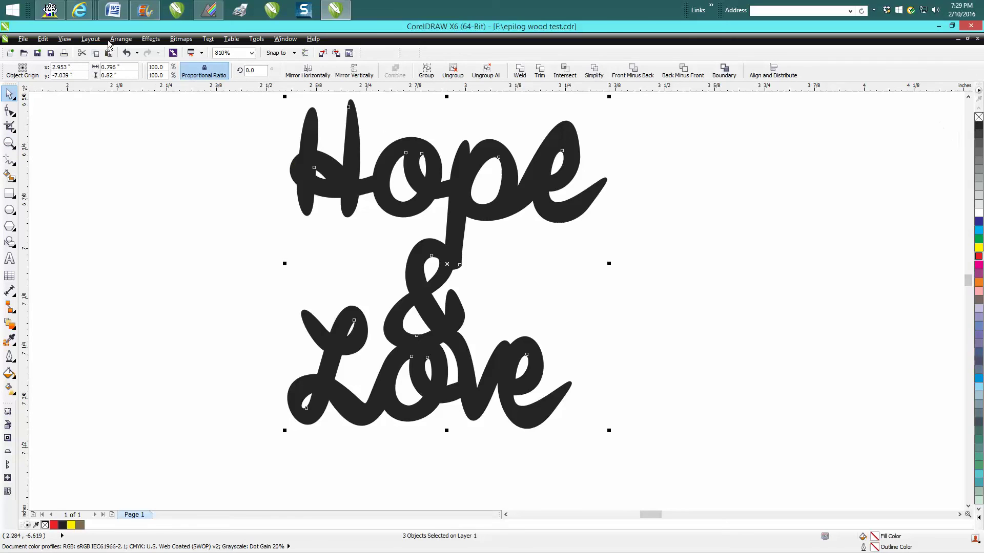
left_click(128, 55)
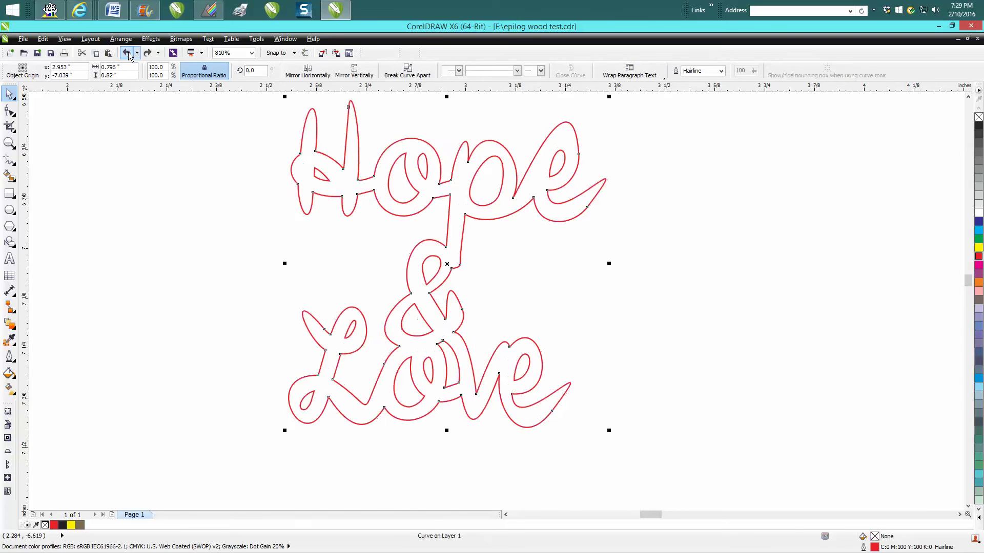
scroll(563, 232, "down", 5)
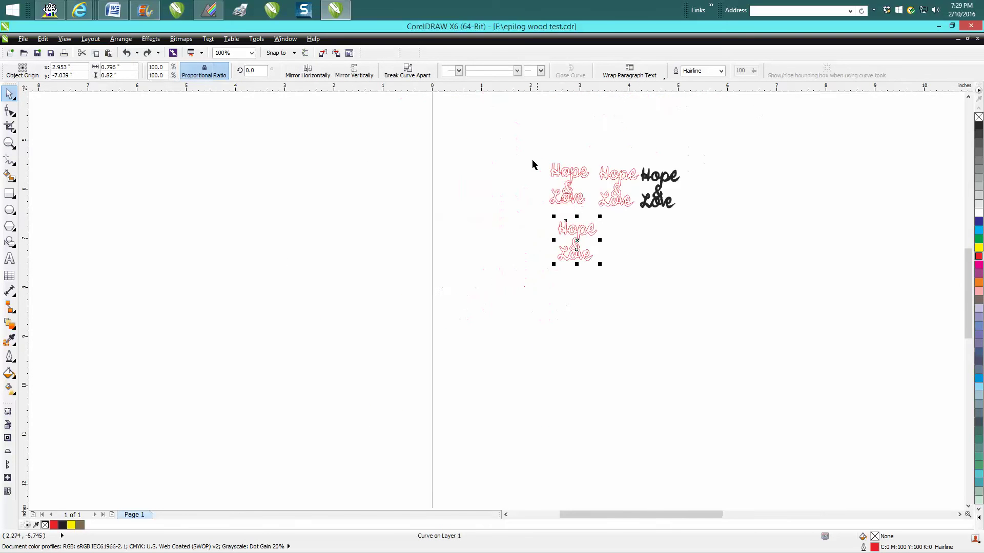
- Delete the top row of leftover Hope & Love copies and select the remaining outline
left_click_drag(533, 151, 711, 220)
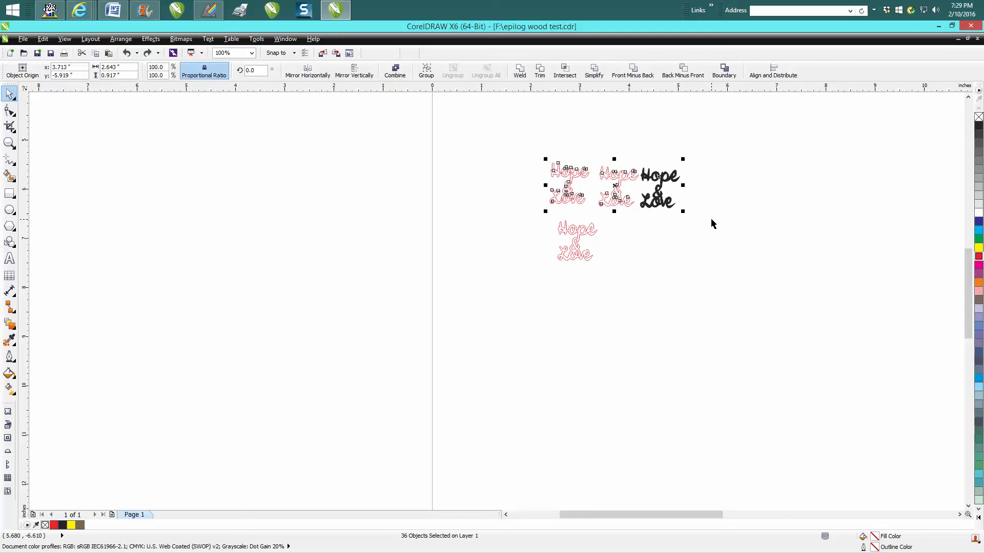
key("Delete")
scroll(702, 223, "down", 2)
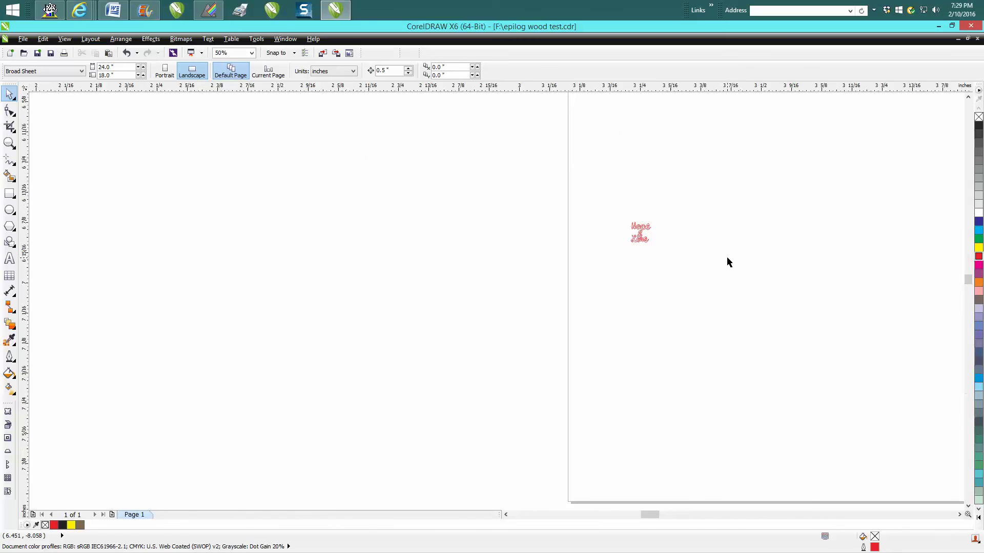
key("F4")
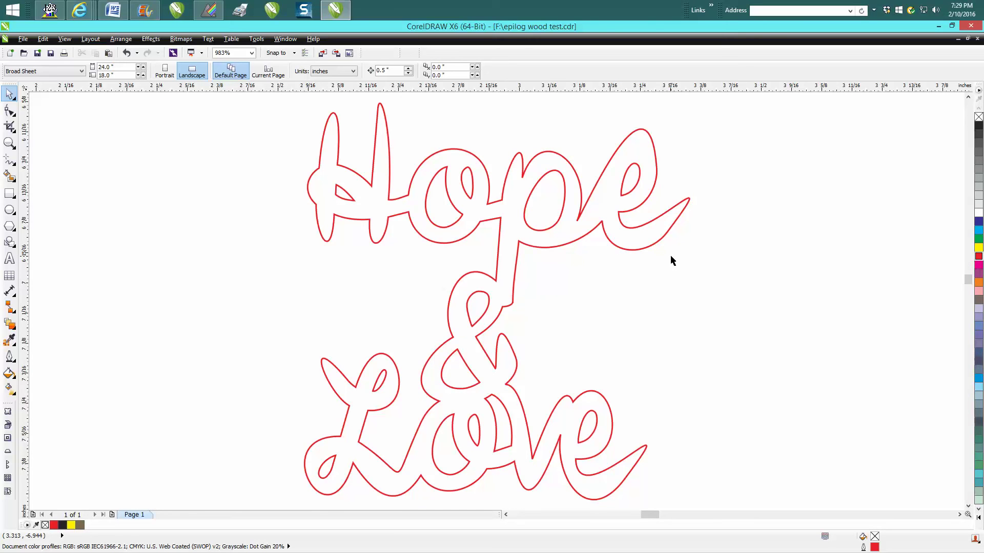
scroll(670, 254, "down", 5)
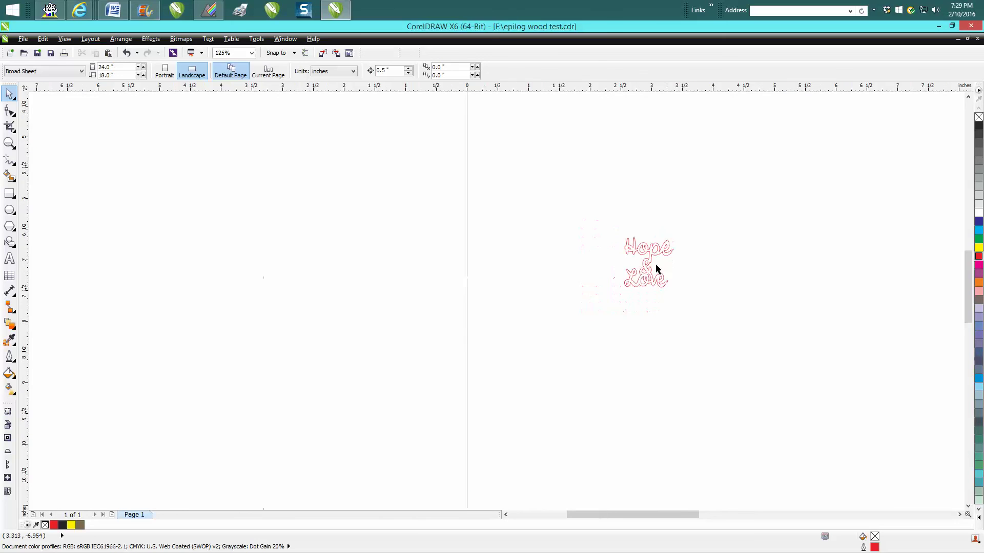
left_click(646, 275)
- Drag the outline toward the page top, then undo the move
scroll(689, 280, "down", 1)
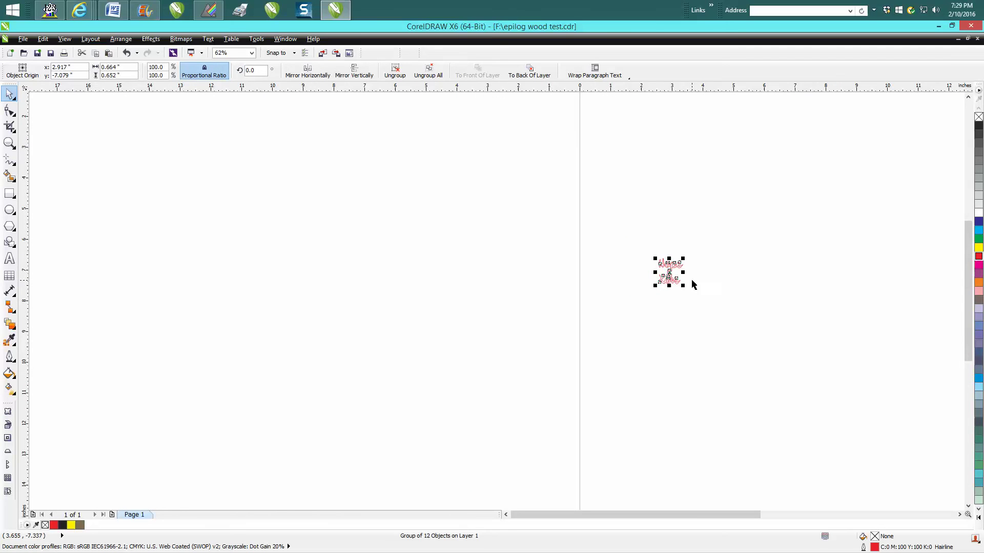
left_click_drag(672, 271, 603, 123)
left_click_drag(968, 273, 968, 221)
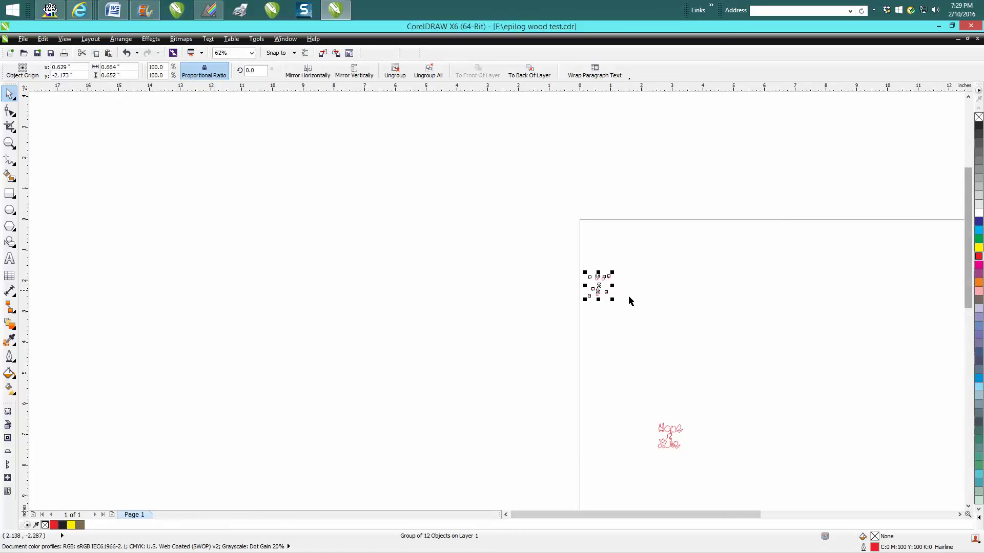
left_click(126, 53)
- Group both Hope & Love pieces and move the group near the page's top-left corner
left_click_drag(635, 390, 742, 473)
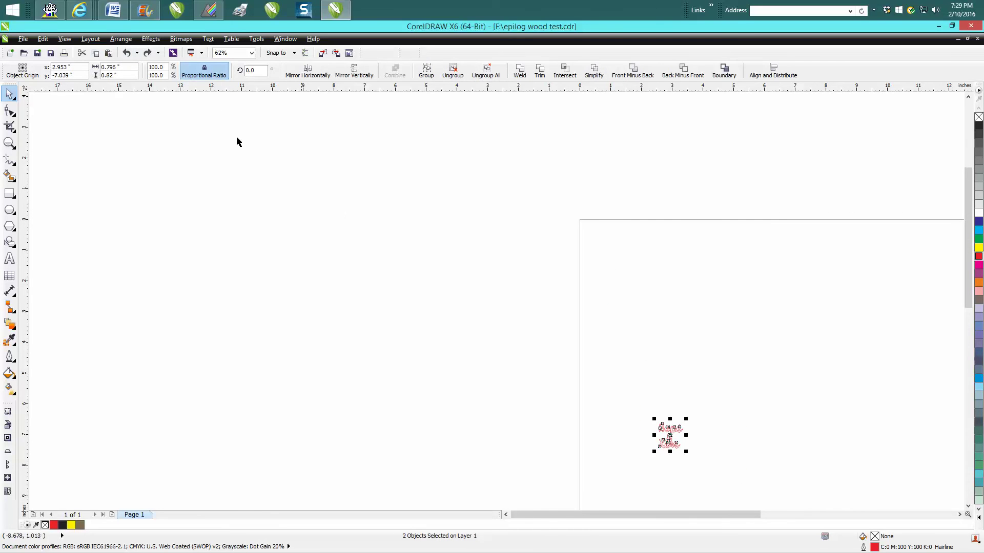
left_click(121, 39)
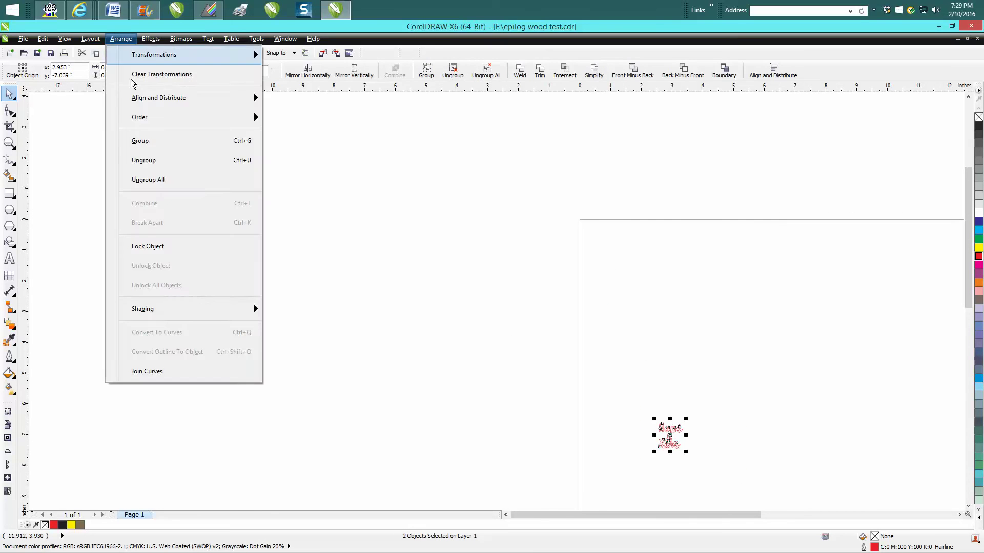
left_click(146, 139)
left_click_drag(669, 434, 898, 439)
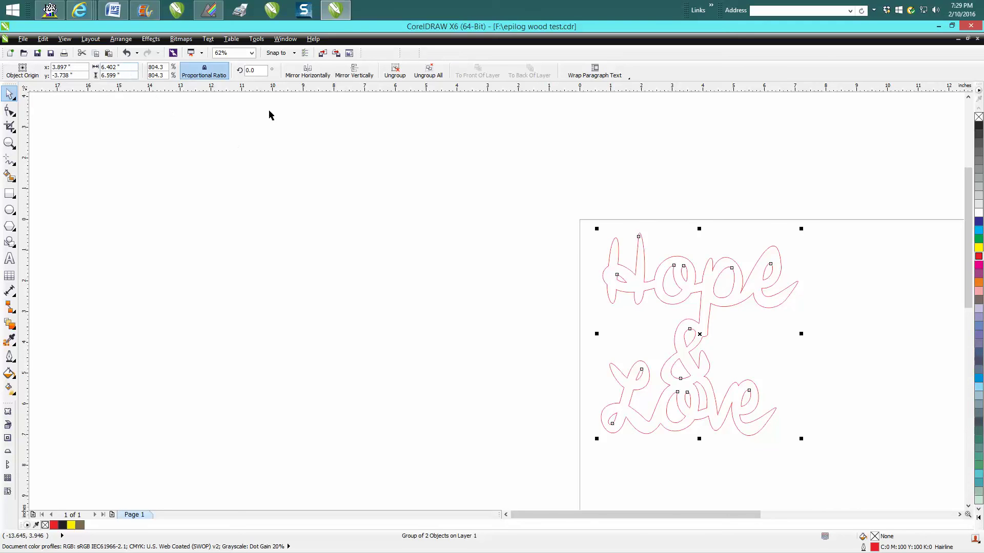
- Enlarge the Hope & Love group to 1180.1%, about 9.39 × 9.68 inches, and zoom in on it
scroll(753, 313, "down", 1)
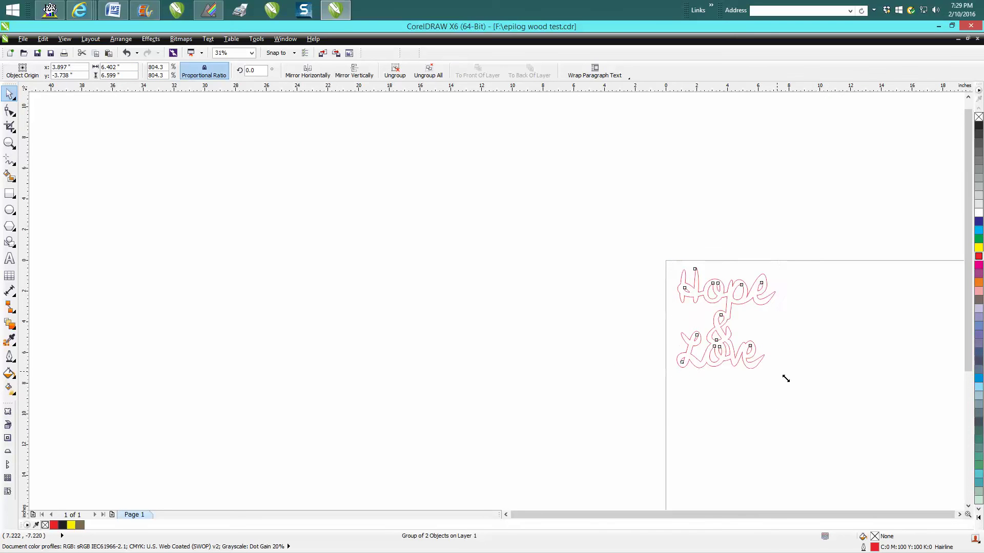
left_click_drag(785, 379, 870, 419)
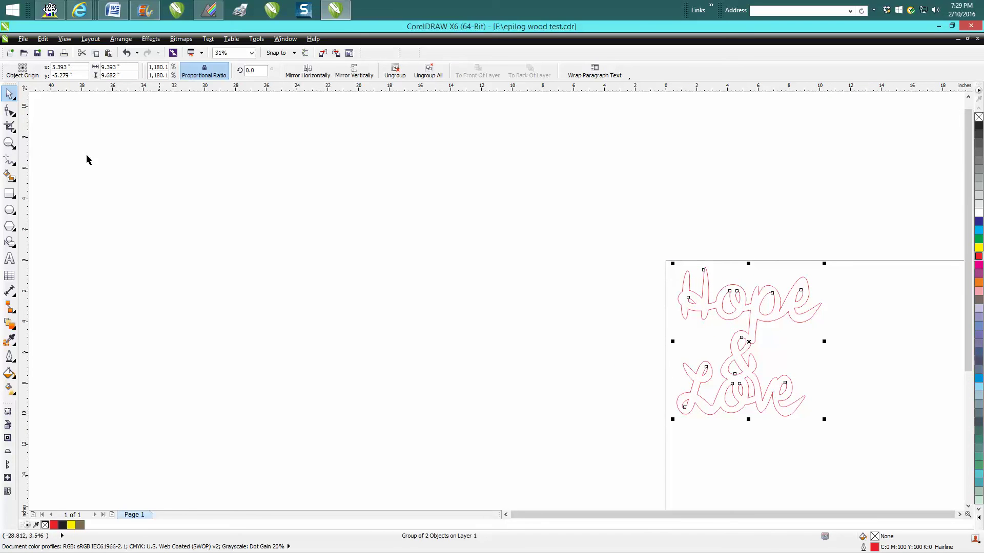
left_click(9, 144)
left_click_drag(671, 255, 902, 432)
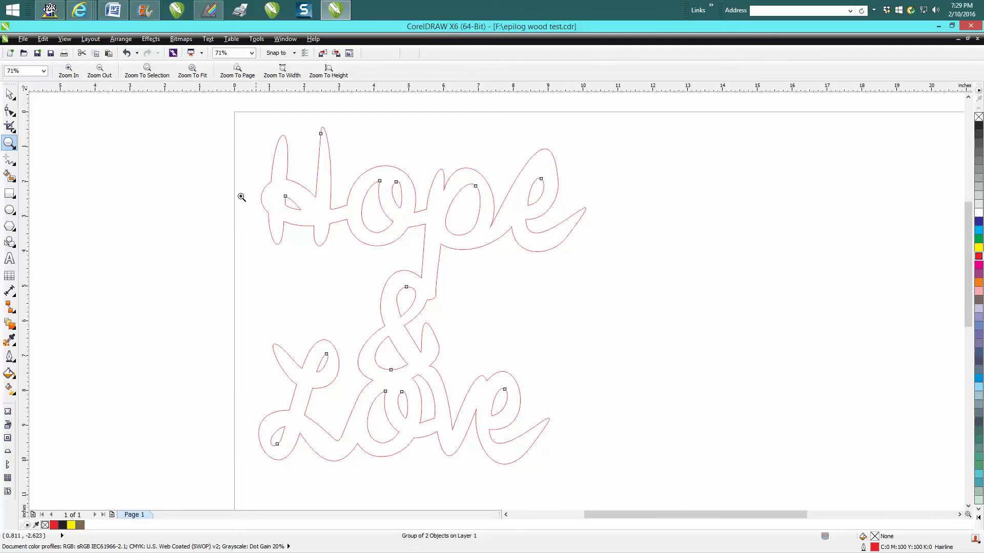
left_click(9, 110)
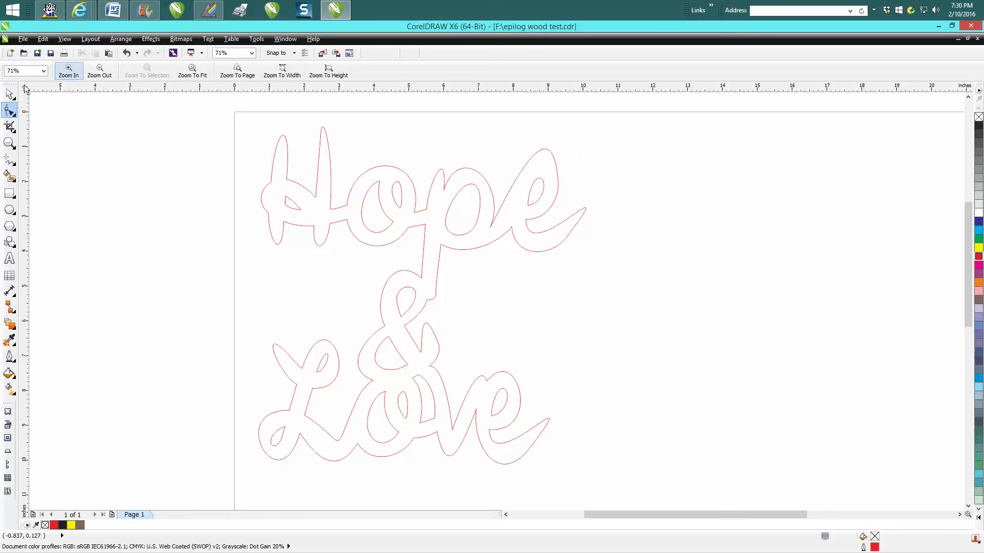
left_click(9, 94)
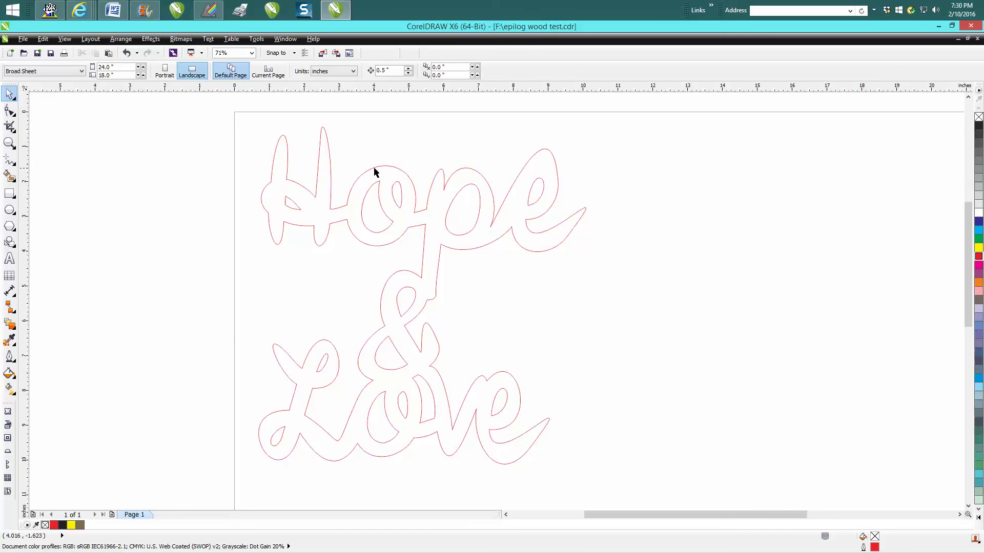